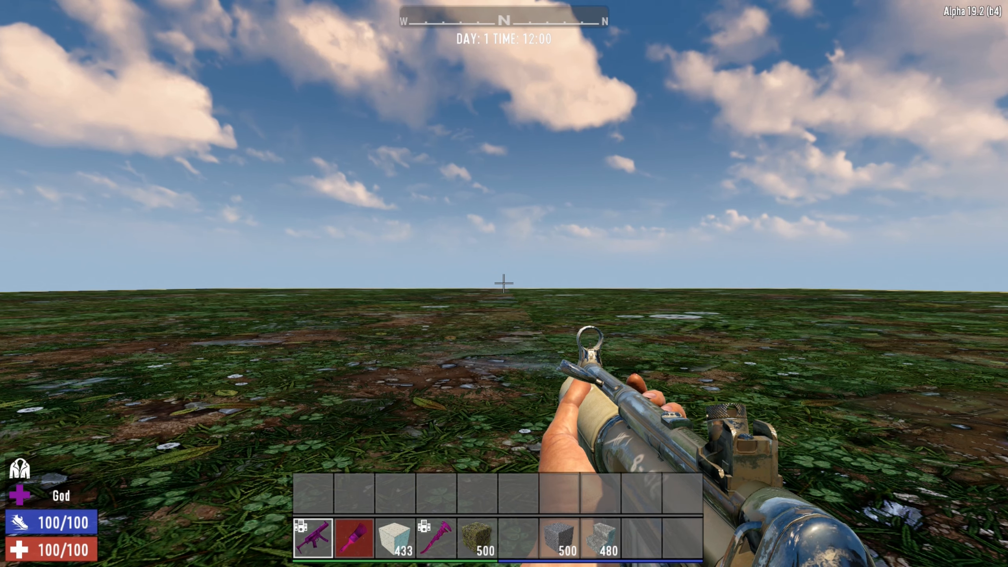
Create a new empty prefab to get a blank checkered work area.
key("Escape")
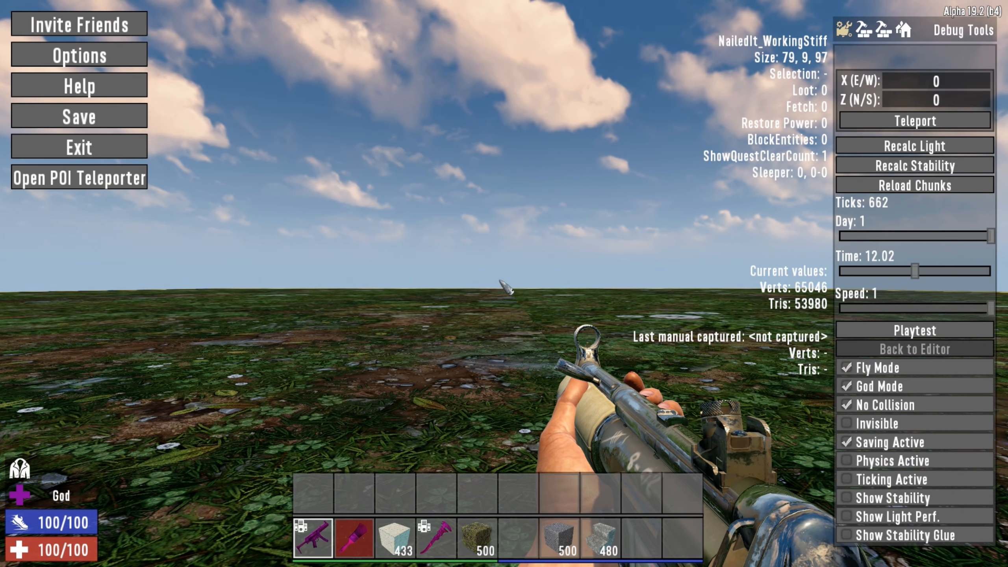
left_click(909, 34)
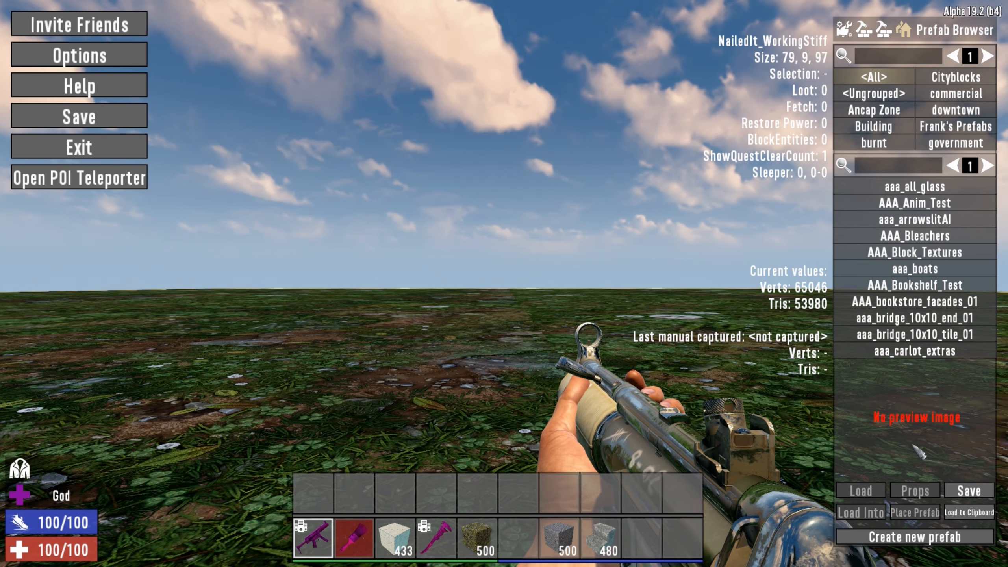
left_click(923, 539)
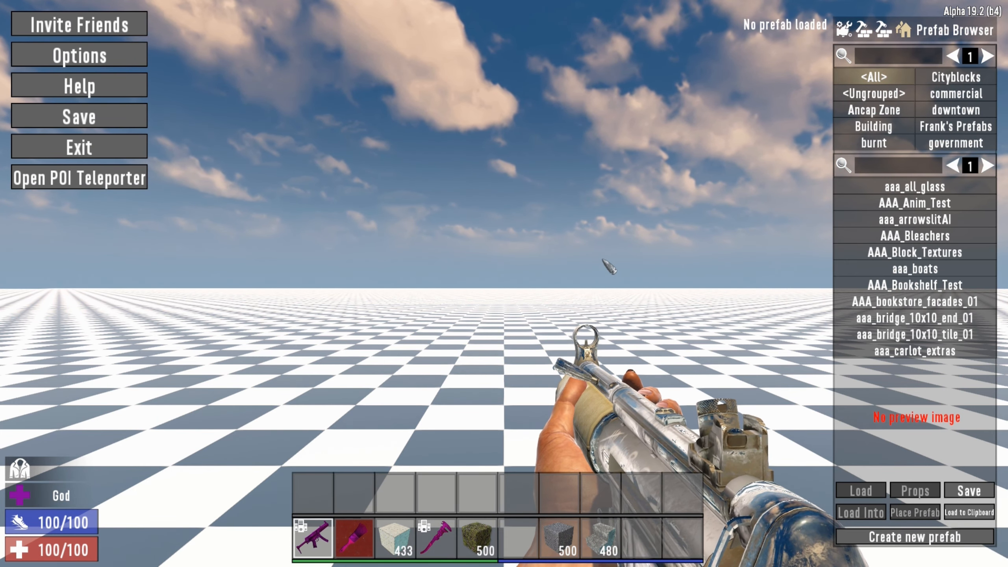
key("Escape")
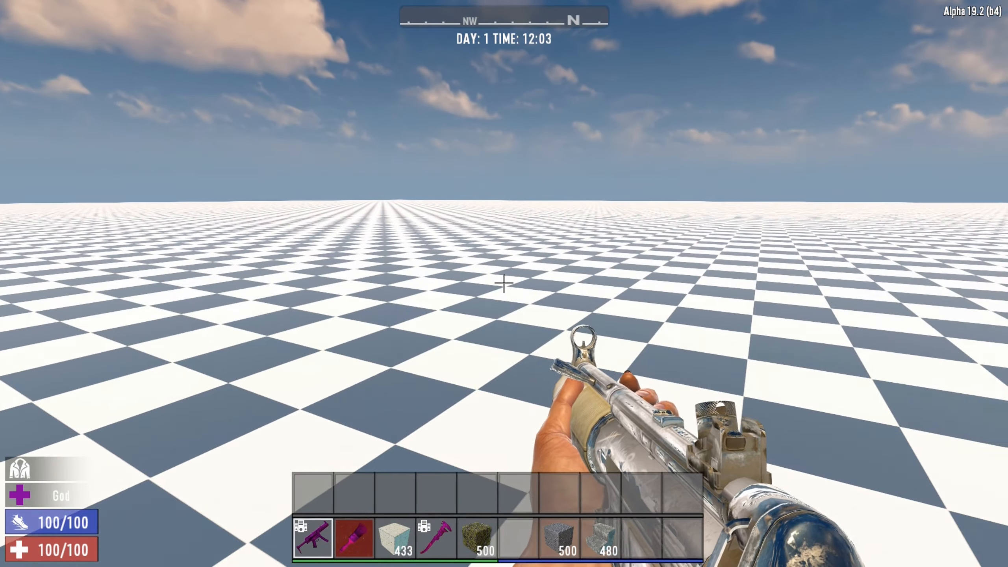
key("space")
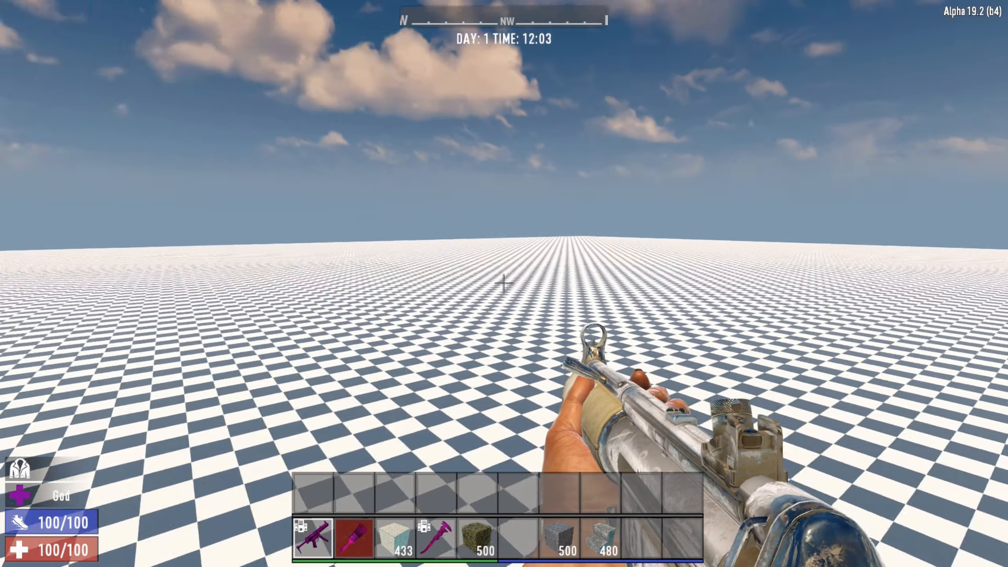
key("space")
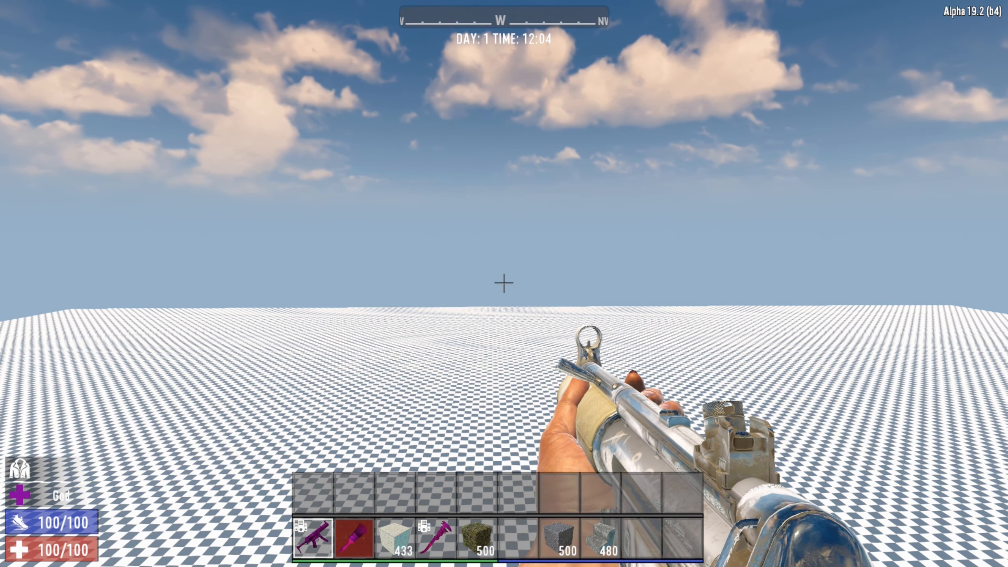
Switch the Physics Active debug option on and back off, and open the level tools.
key("Escape")
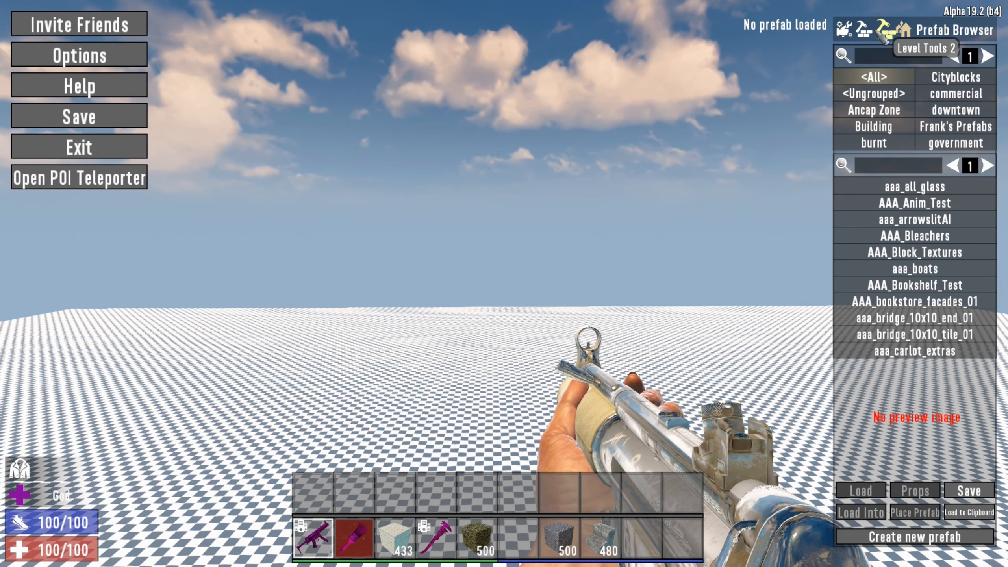
left_click(845, 32)
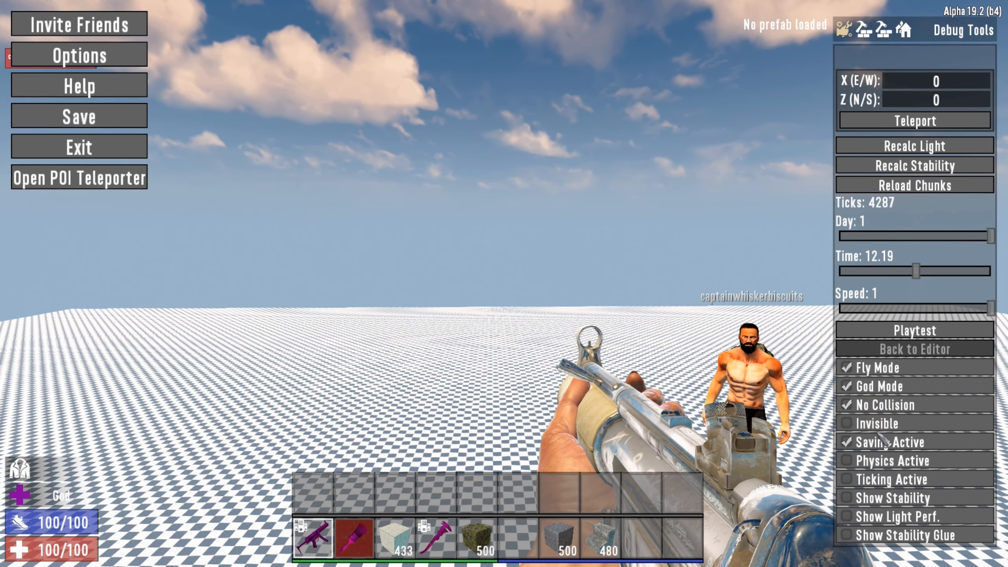
left_click(850, 462)
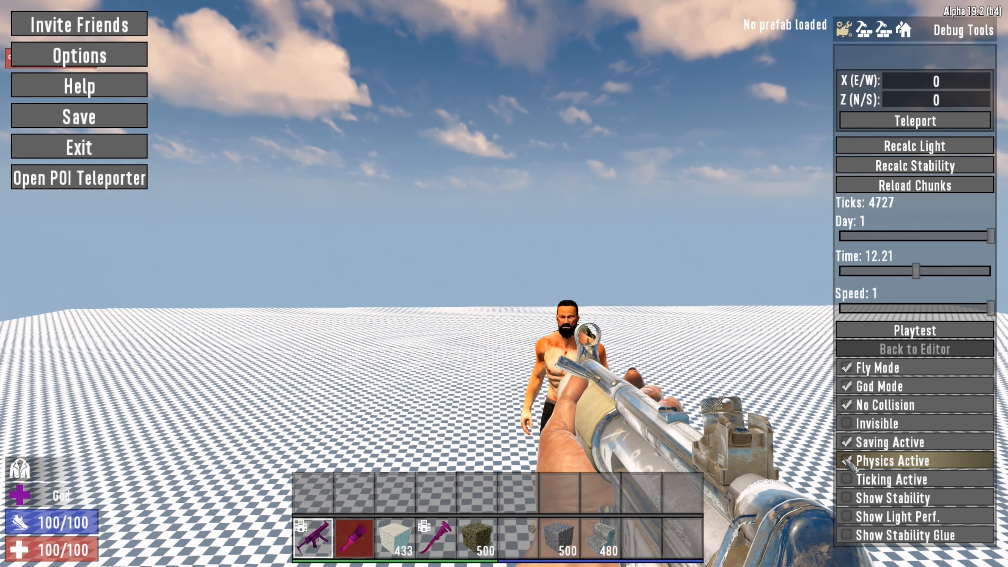
left_click(846, 462)
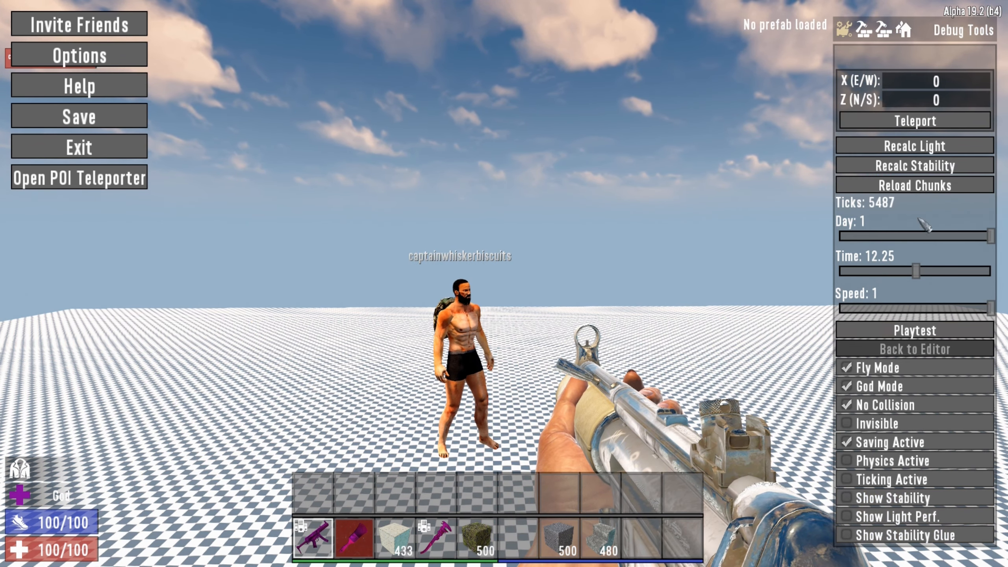
left_click(866, 36)
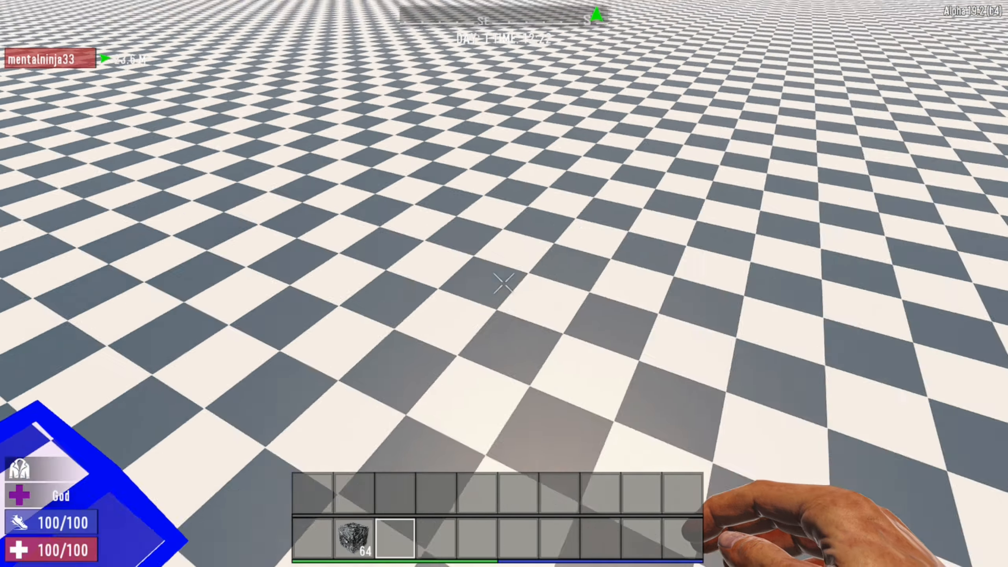
Mark a large one-block-high selection on the checkered ground, from a first corner block to the diagonally opposite corner.
key("s")
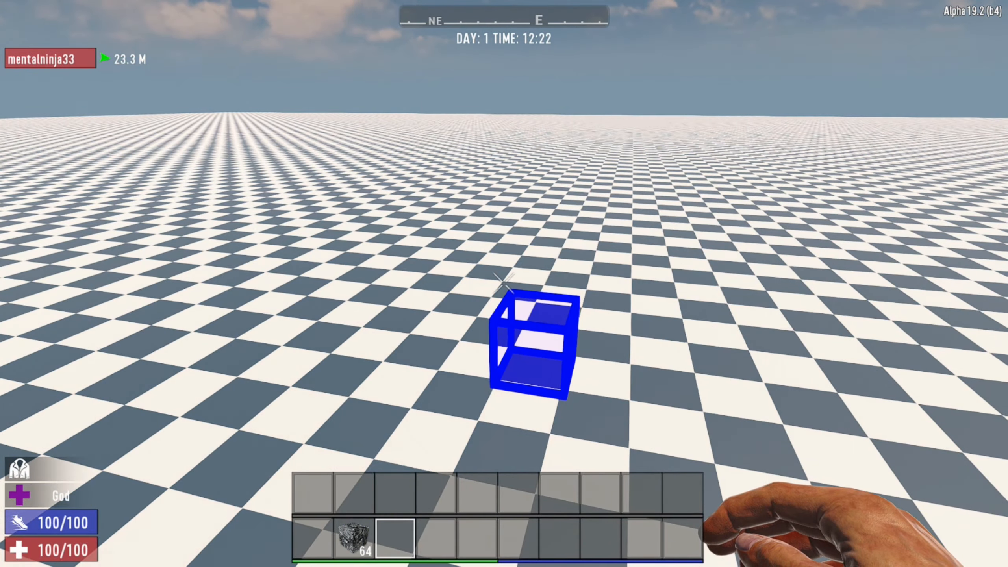
key("s")
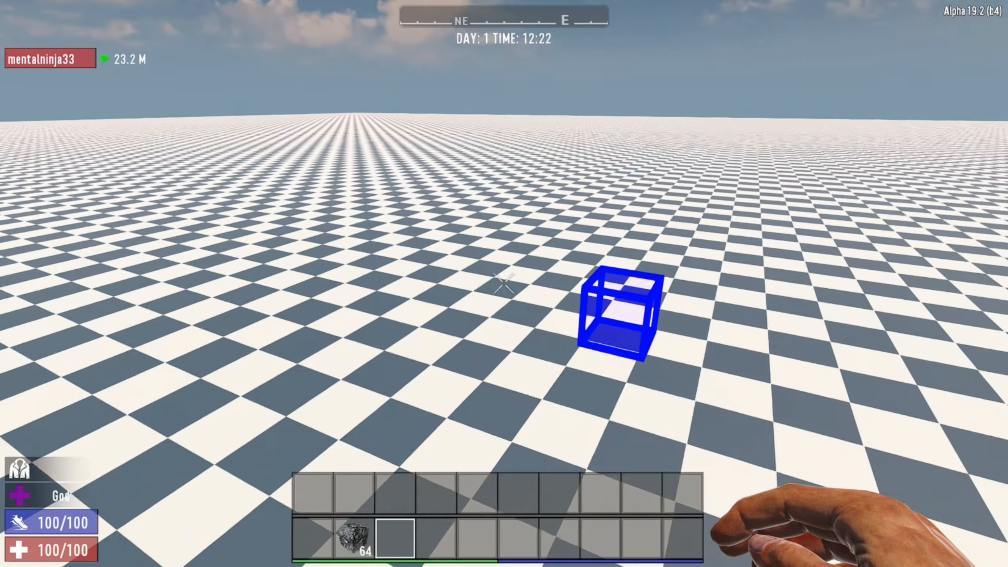
key("w")
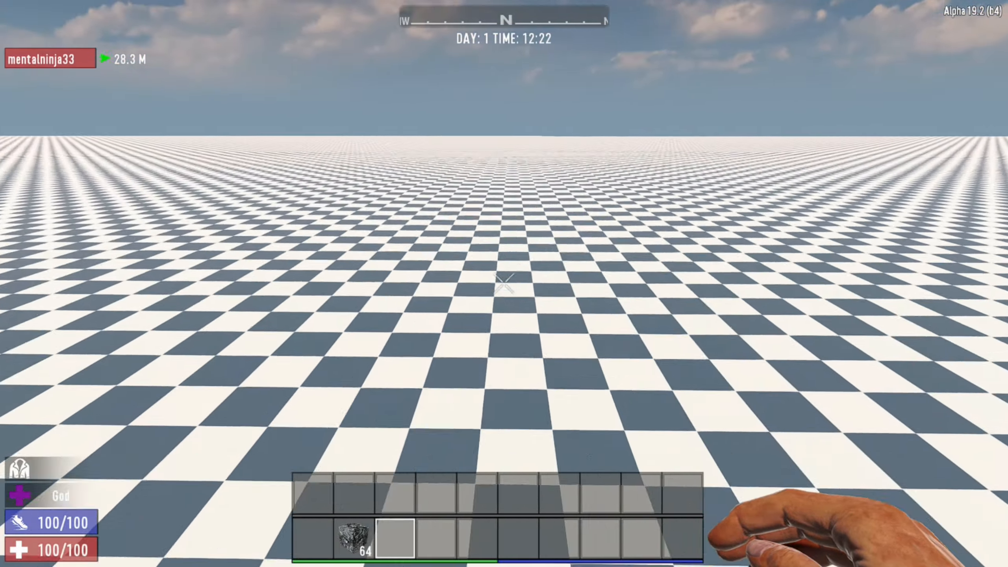
key("w")
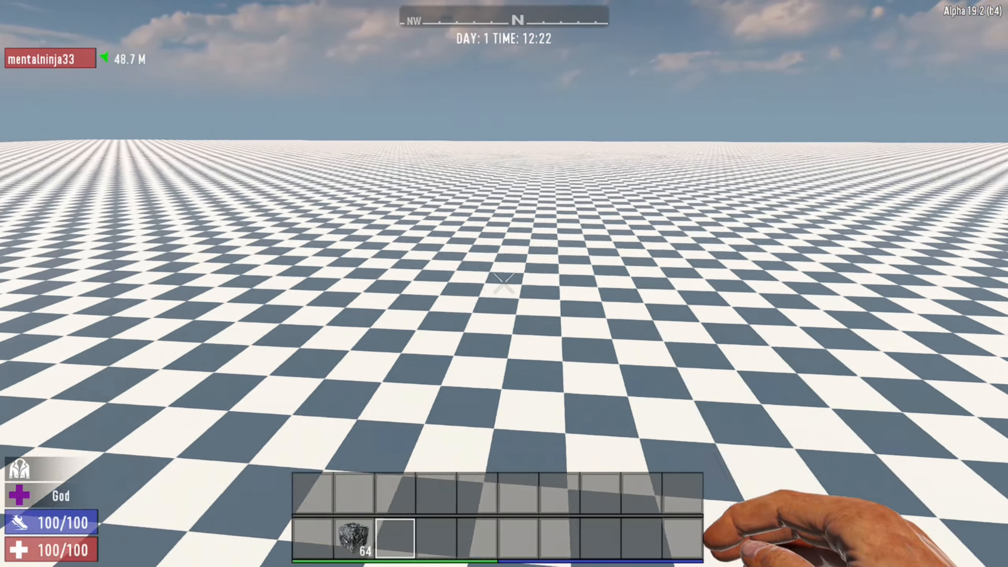
key("s")
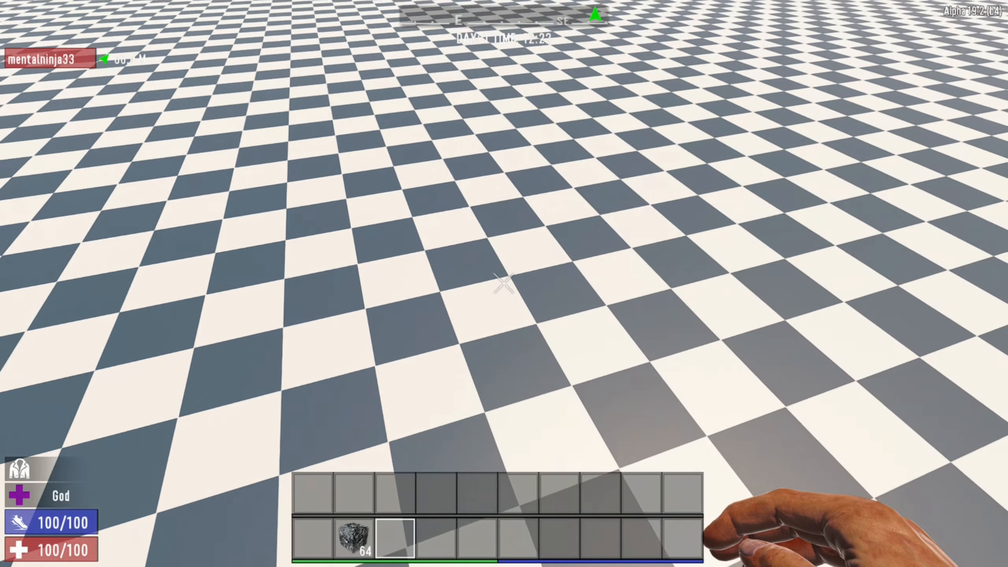
key("z")
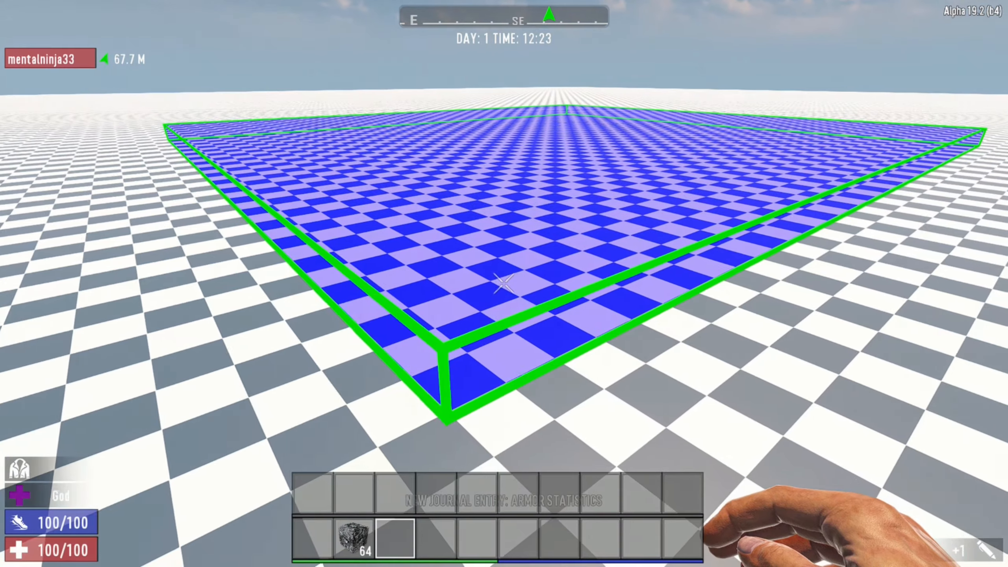
Fill the selected area with the stone terrain block from the toolbelt and dismiss the selection.
key("2")
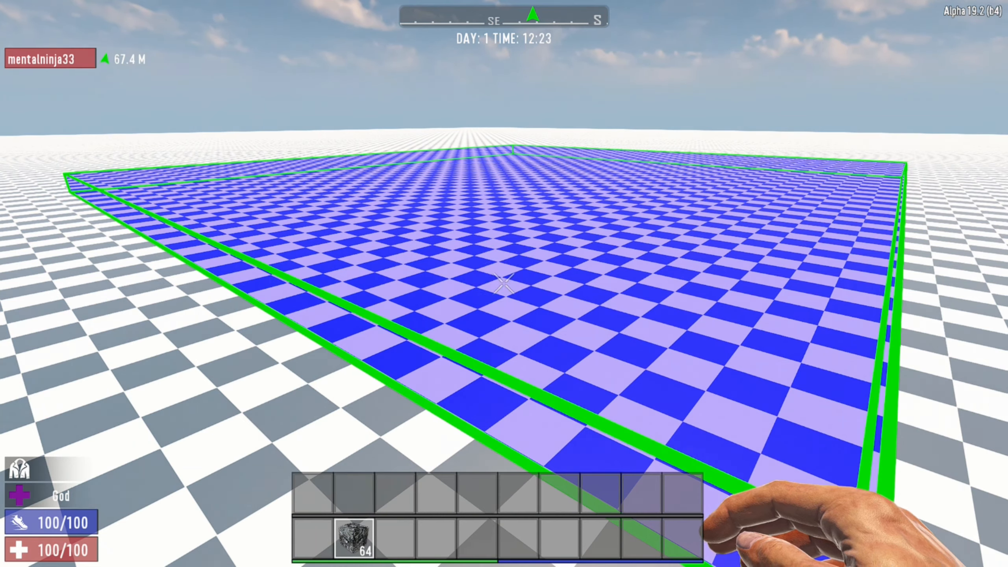
key("l")
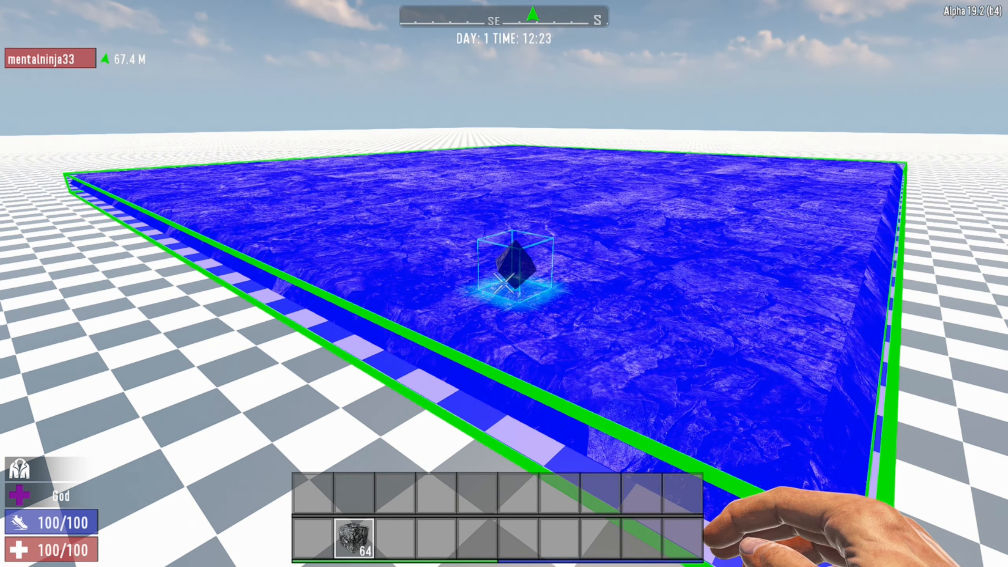
key("z")
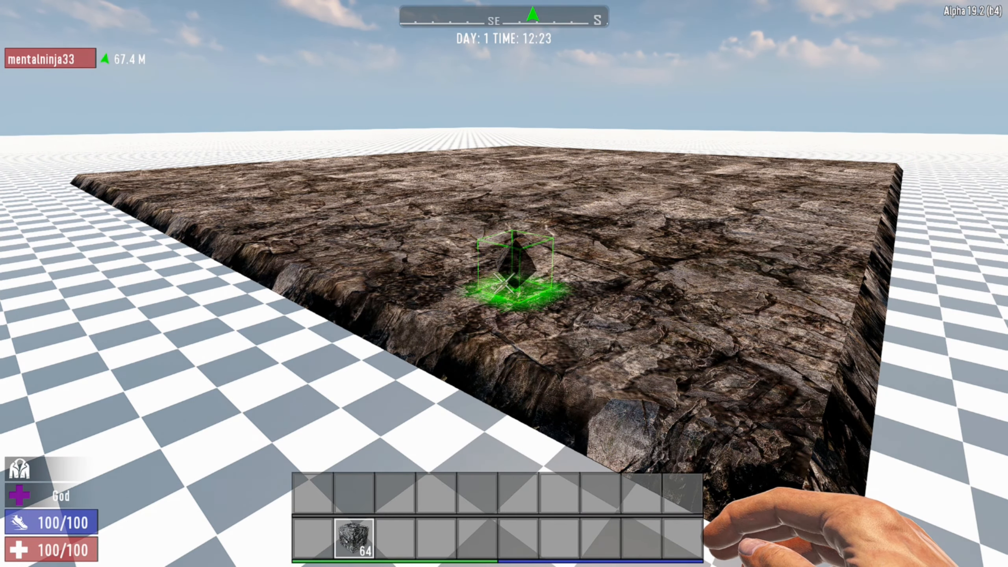
Fly over and around the filled stone slab to inspect its surface, edges and corners.
key("w")
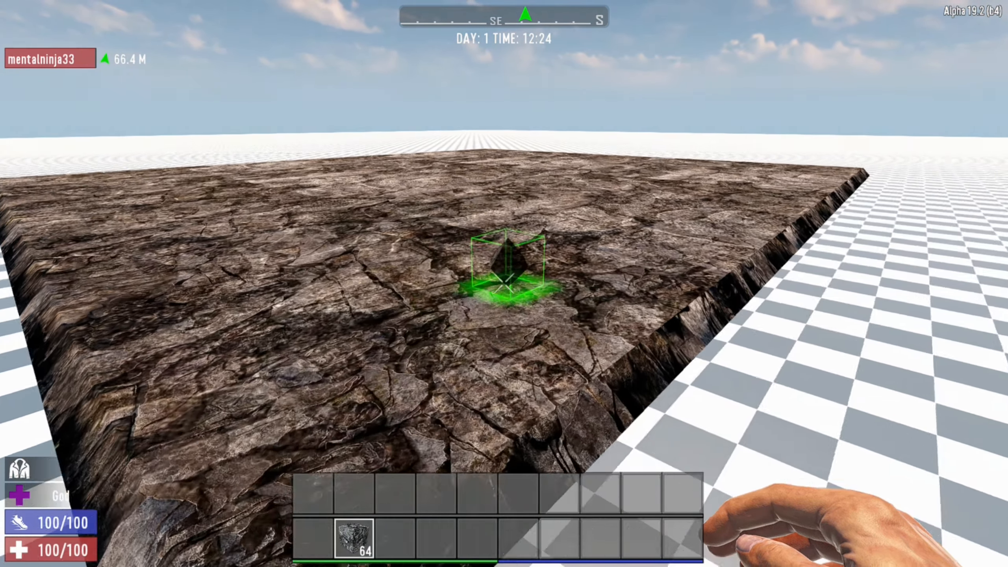
key("w")
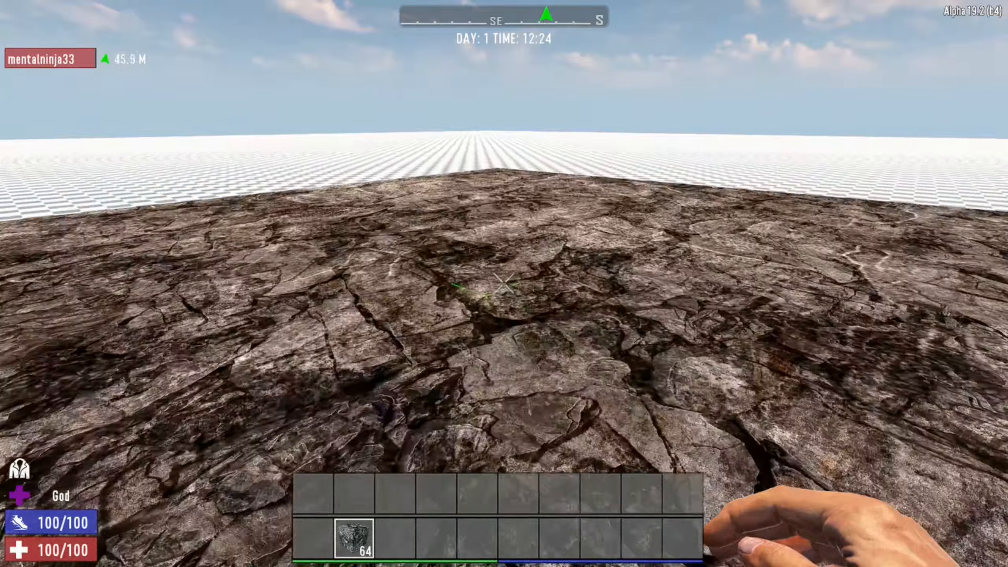
key("w")
key("a")
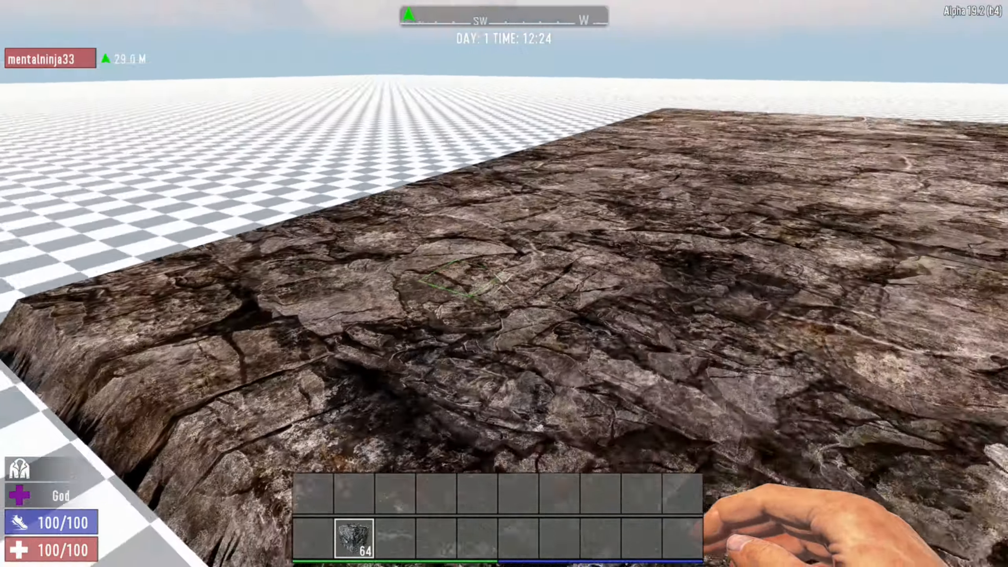
key("s")
key("a")
key("w")
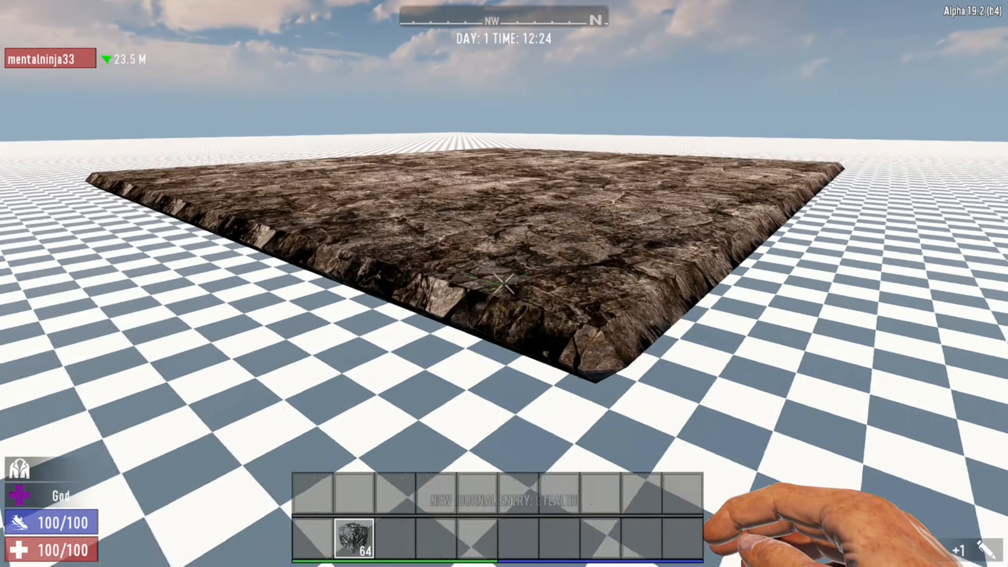
key("w")
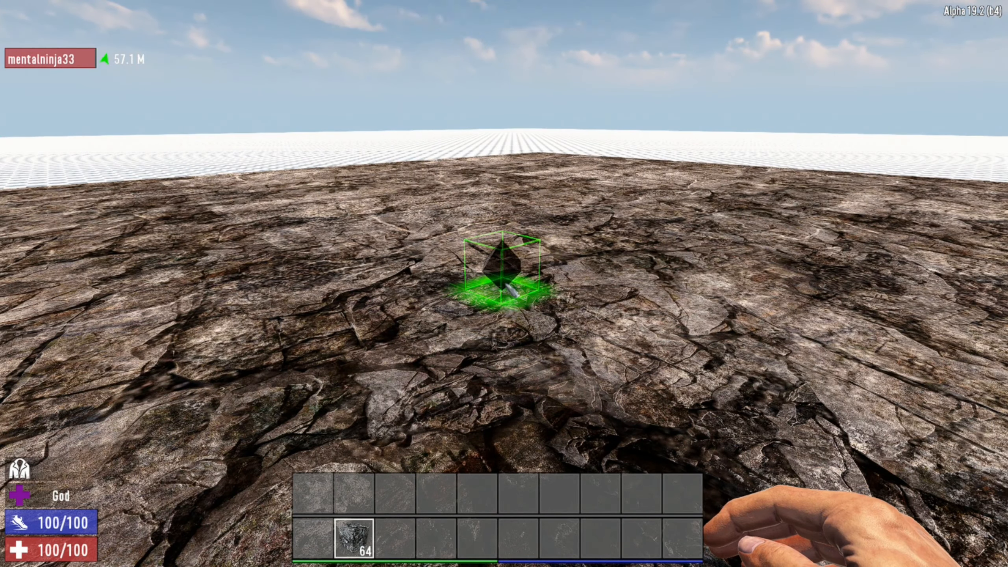
Look through the blocks listed in the creative inventory and close it.
key("Tab")
left_click(652, 20)
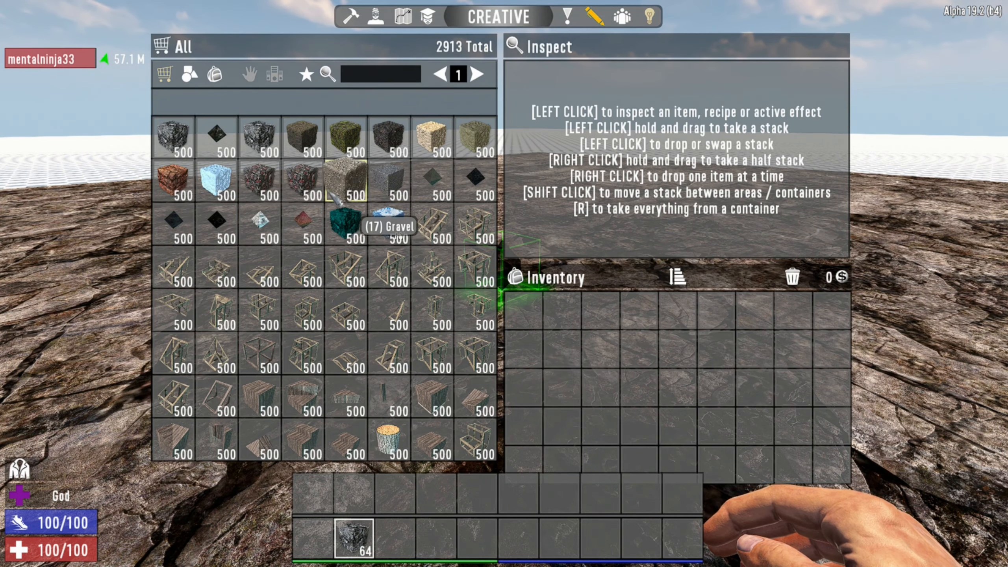
key("Tab")
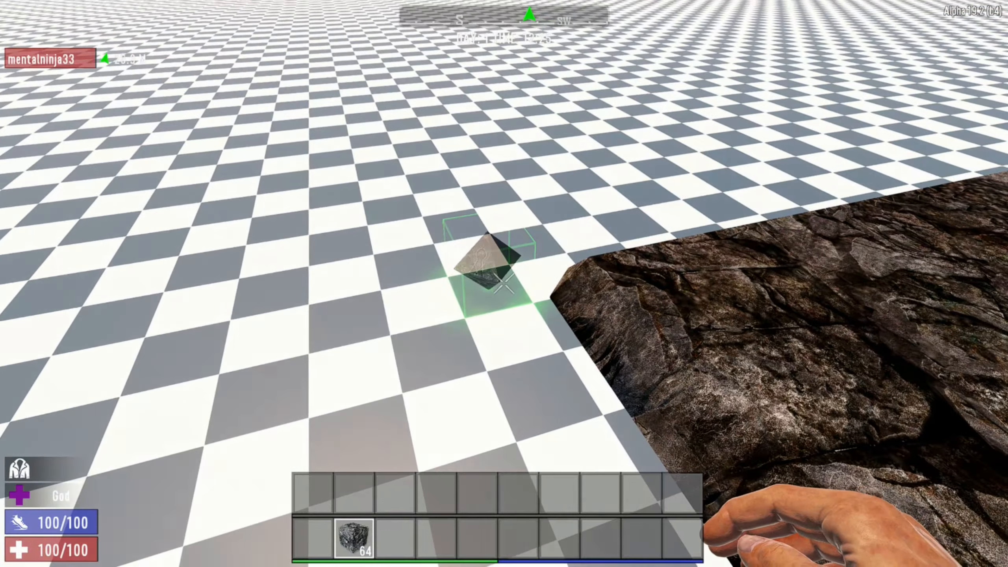
Select the whole slab area from one corner to the opposite one, clear all its blocks and dismiss the selection.
key("z")
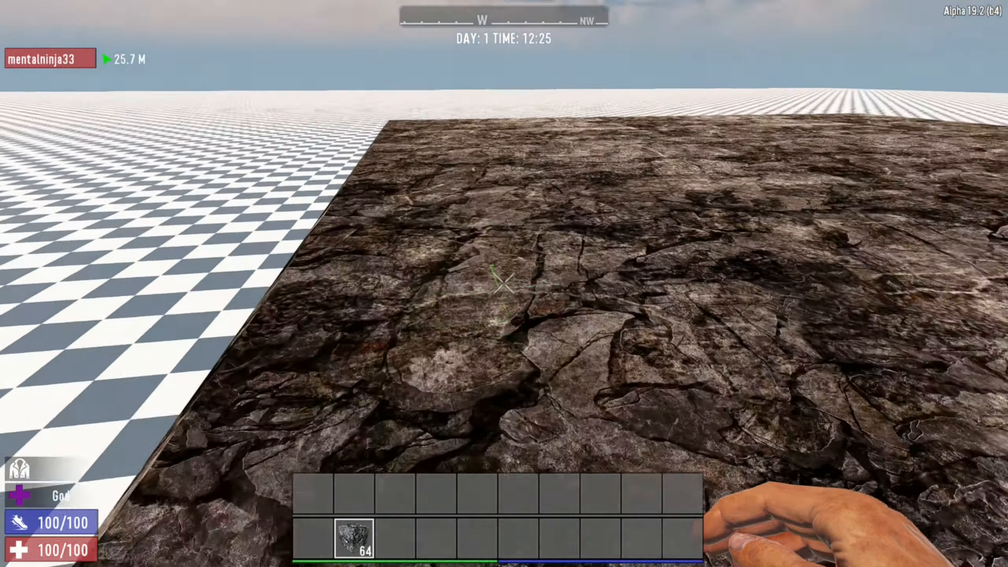
key("w")
key("w")
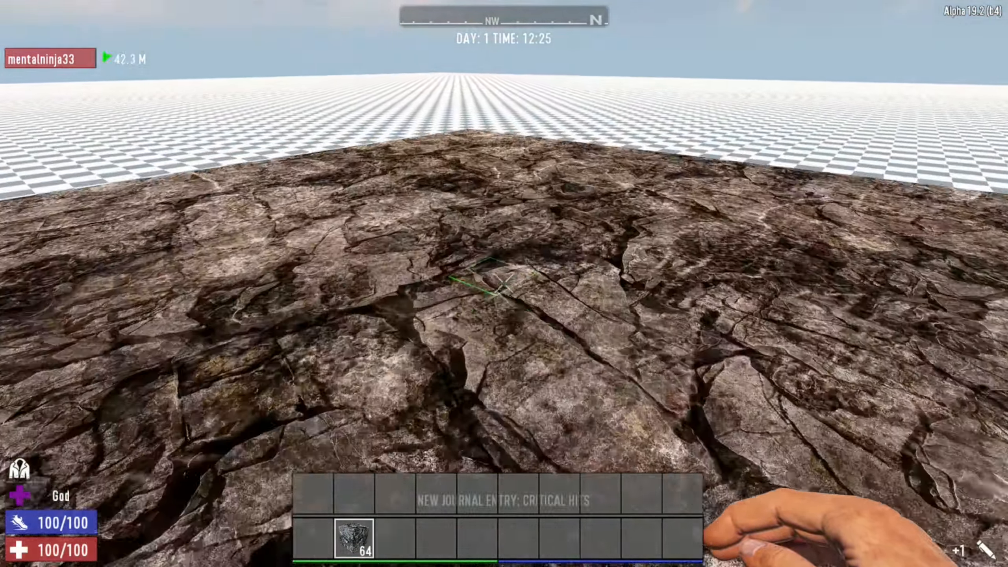
key("w")
key("z")
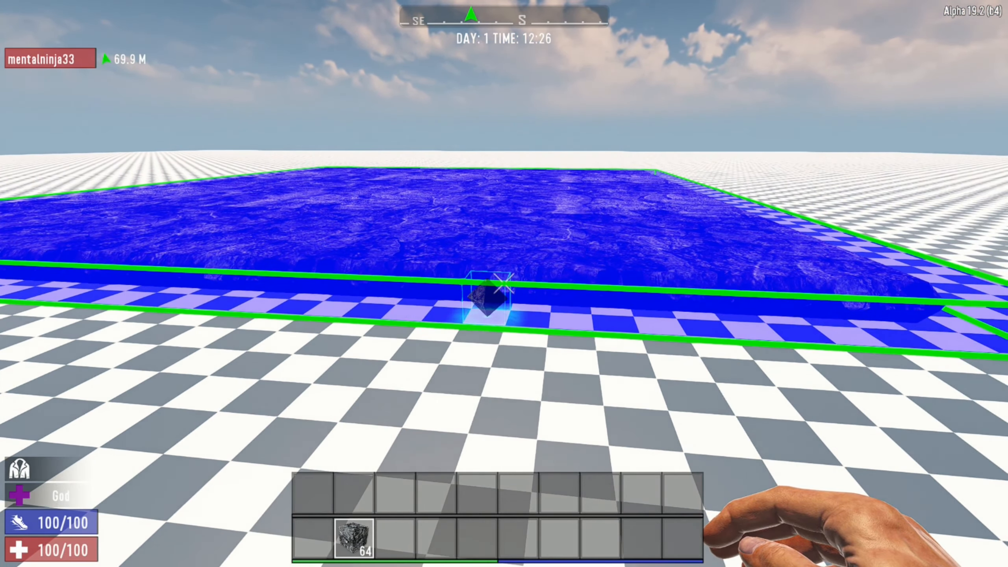
key("j")
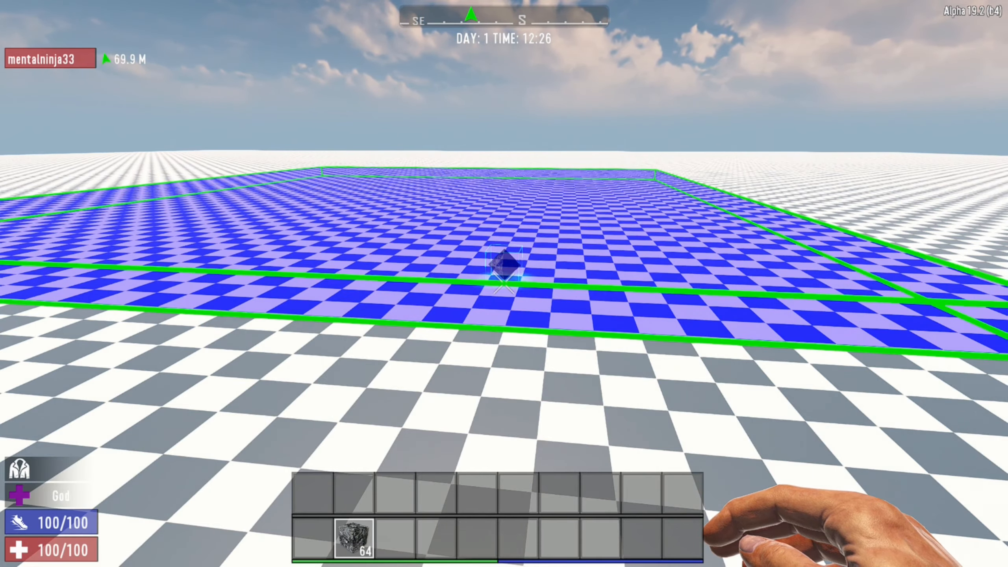
key("g")
key("w")
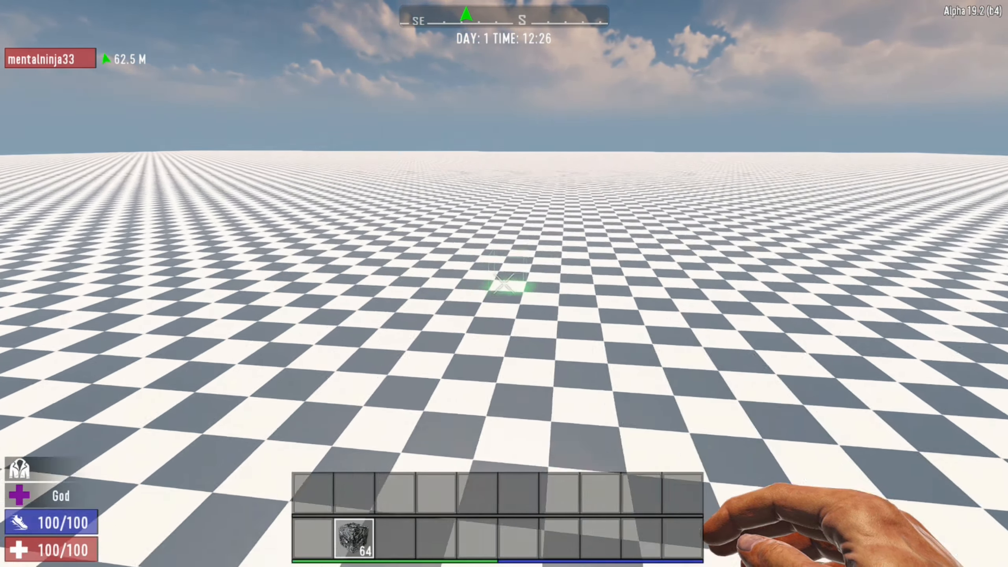
key("w")
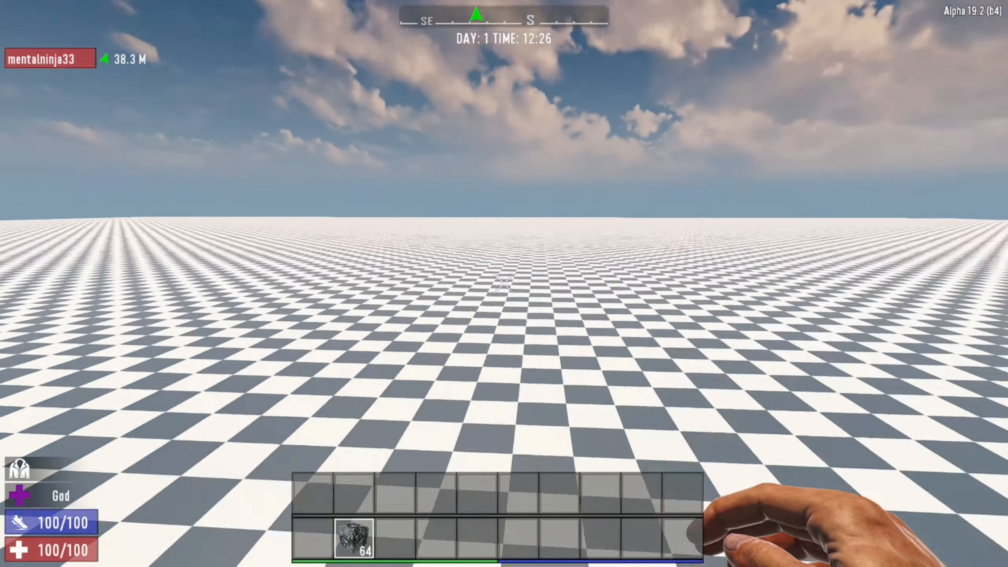
key("w")
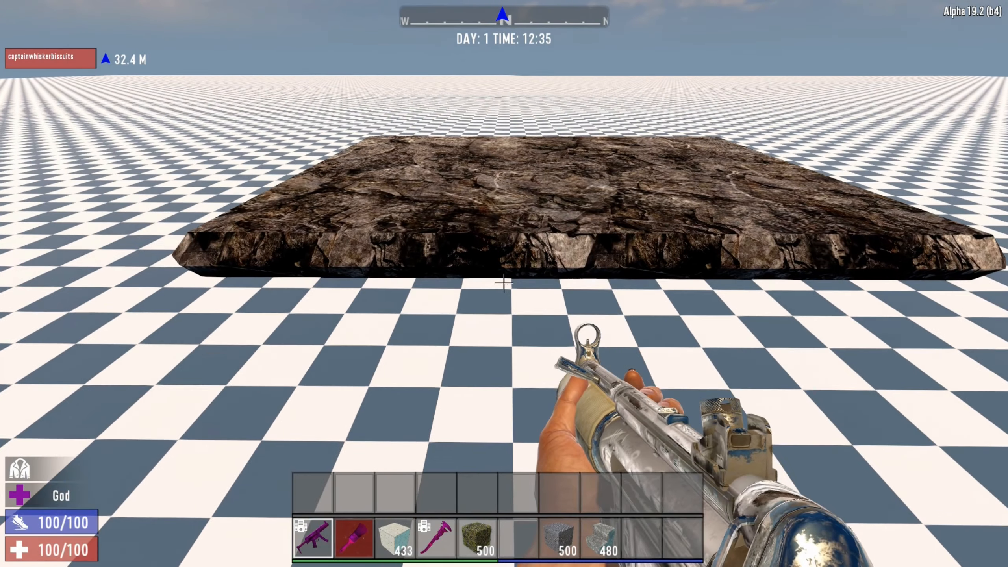
key("c")
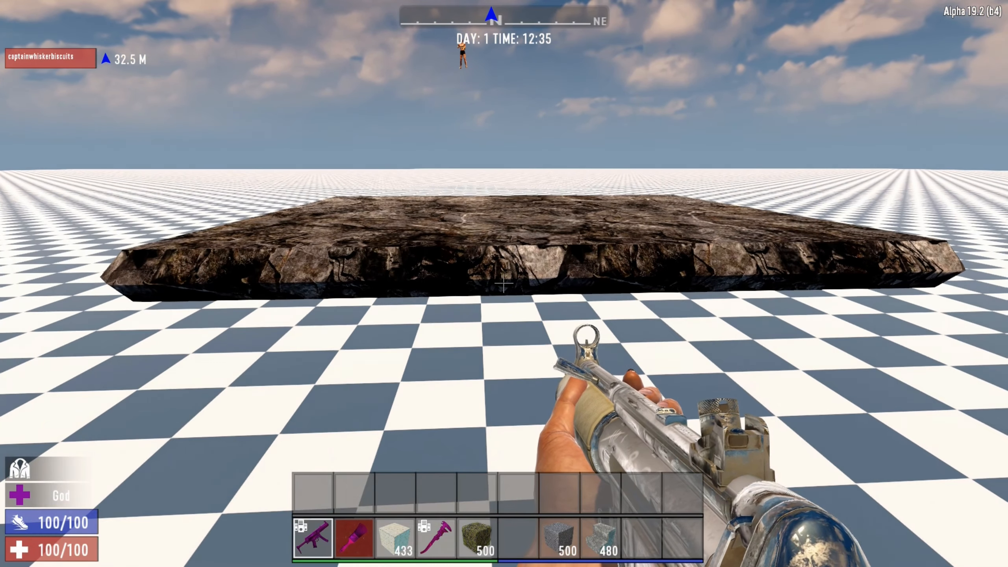
Move the ground level up and down to compare, leaving it raised by one block against the stone slab.
key("Escape")
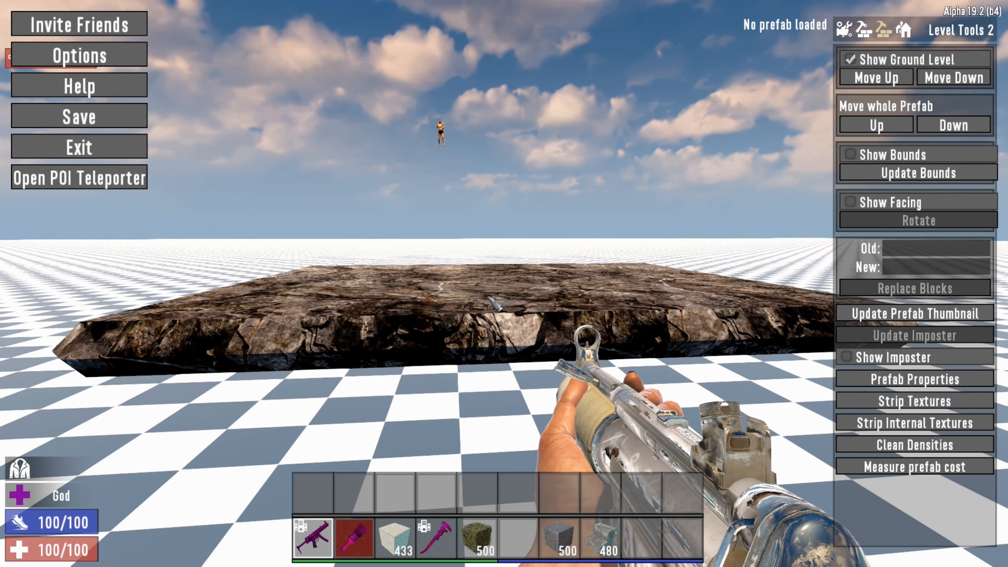
left_click(879, 82)
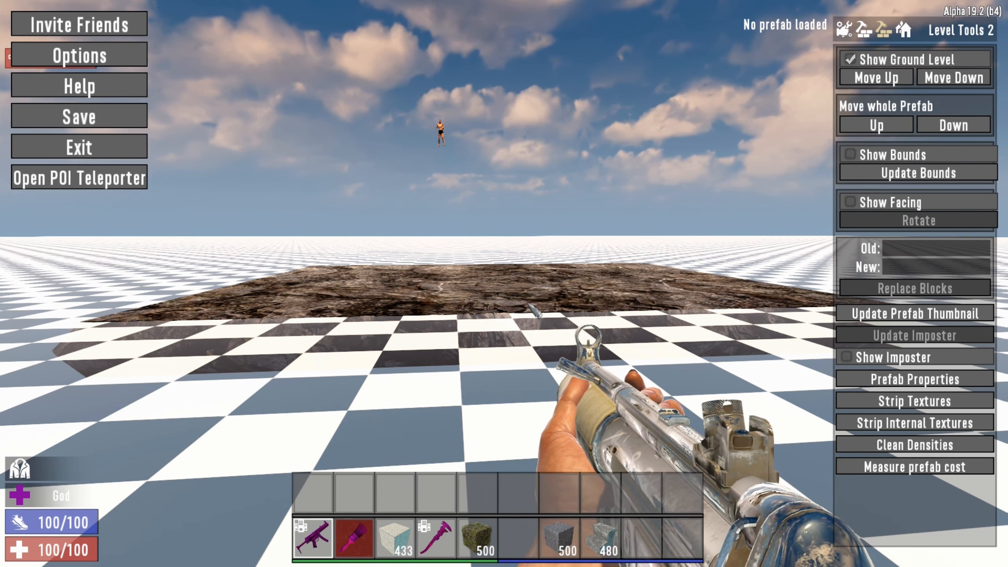
left_click(879, 78)
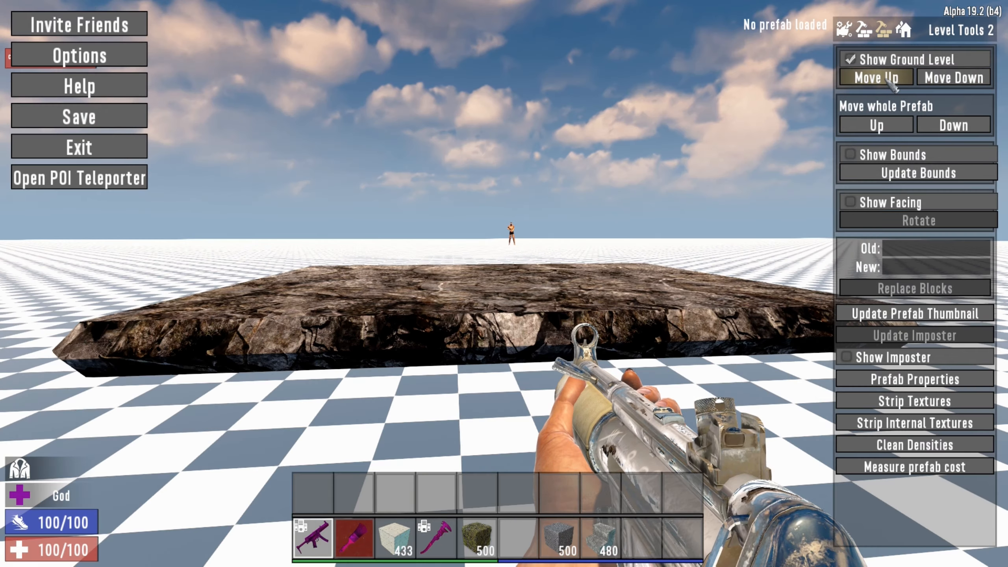
left_click(889, 80)
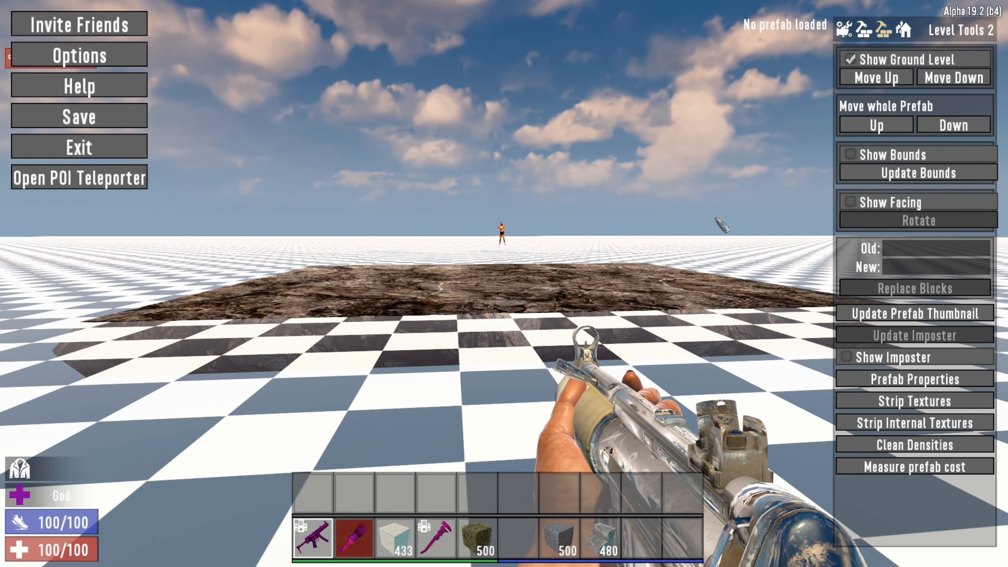
Move the whole prefab up and back down, then show and hide its bounds.
left_click(882, 128)
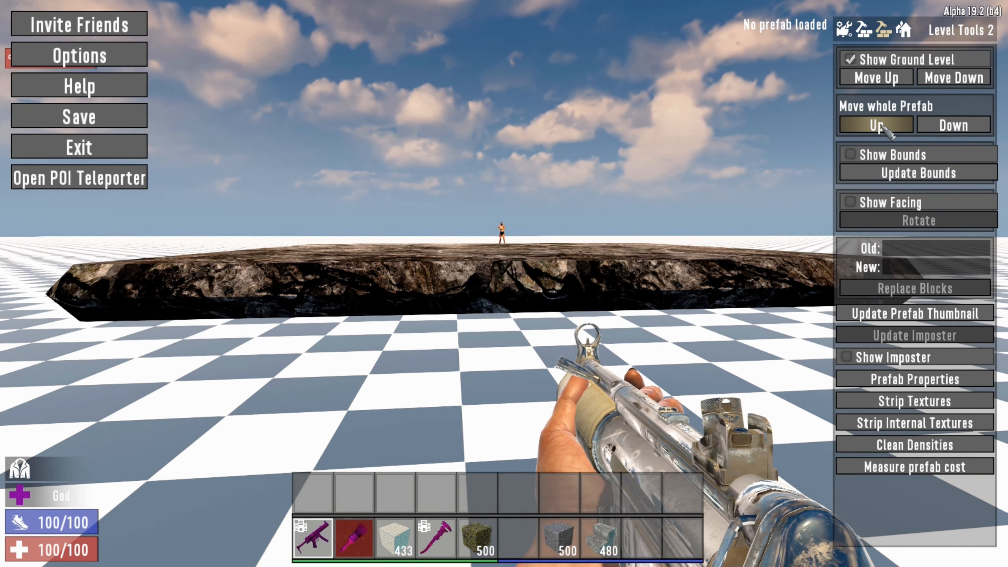
left_click(955, 127)
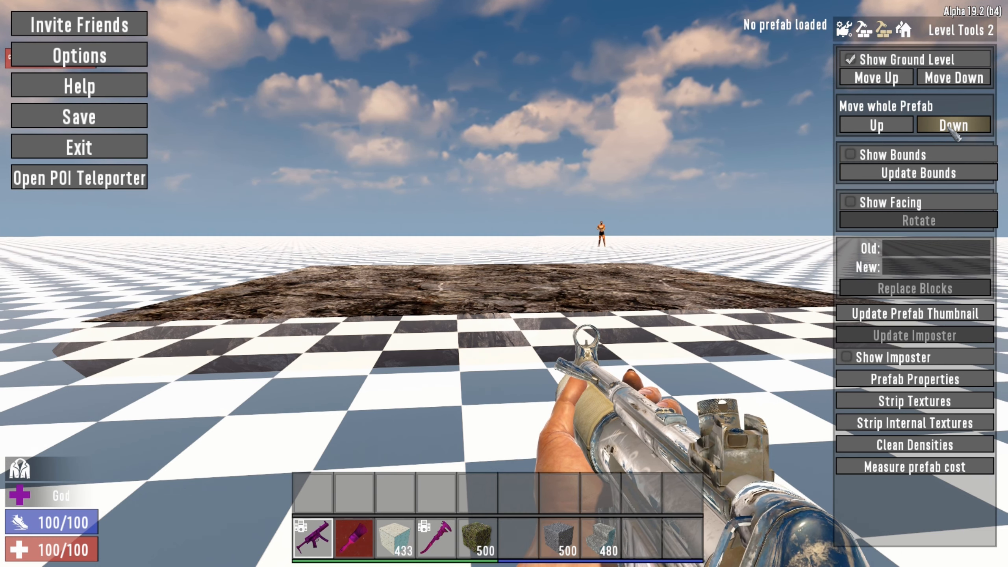
left_click(851, 158)
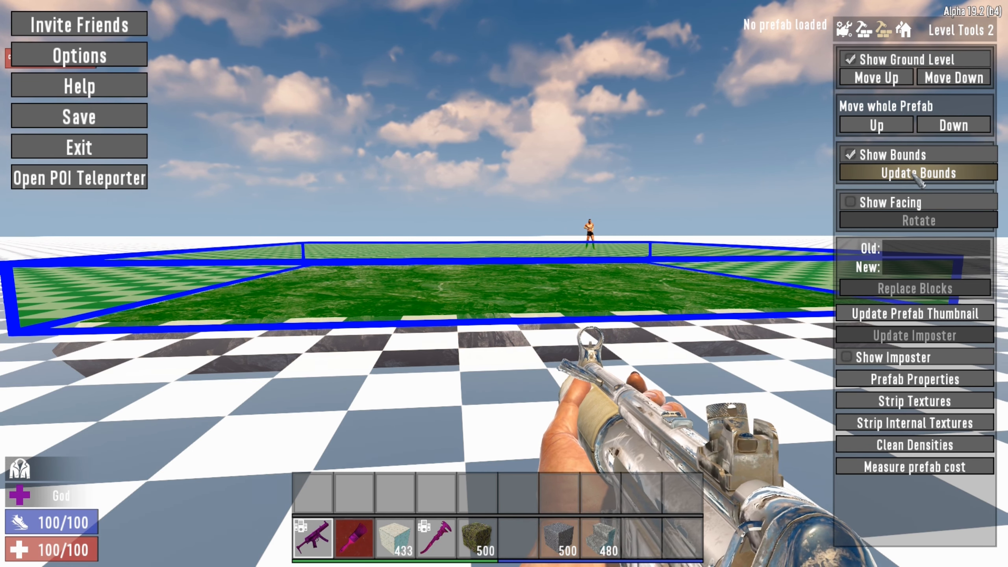
left_click(849, 161)
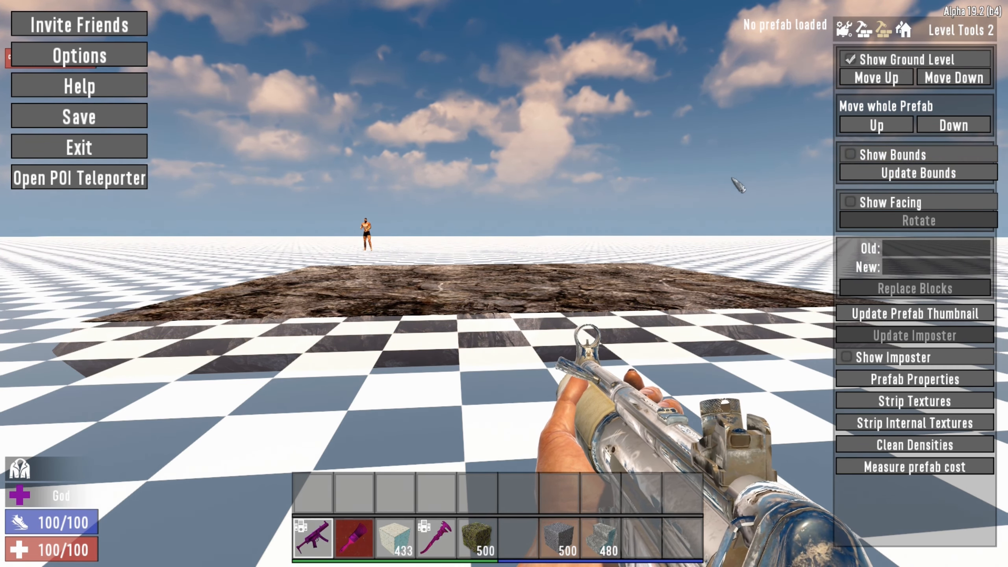
key("Escape")
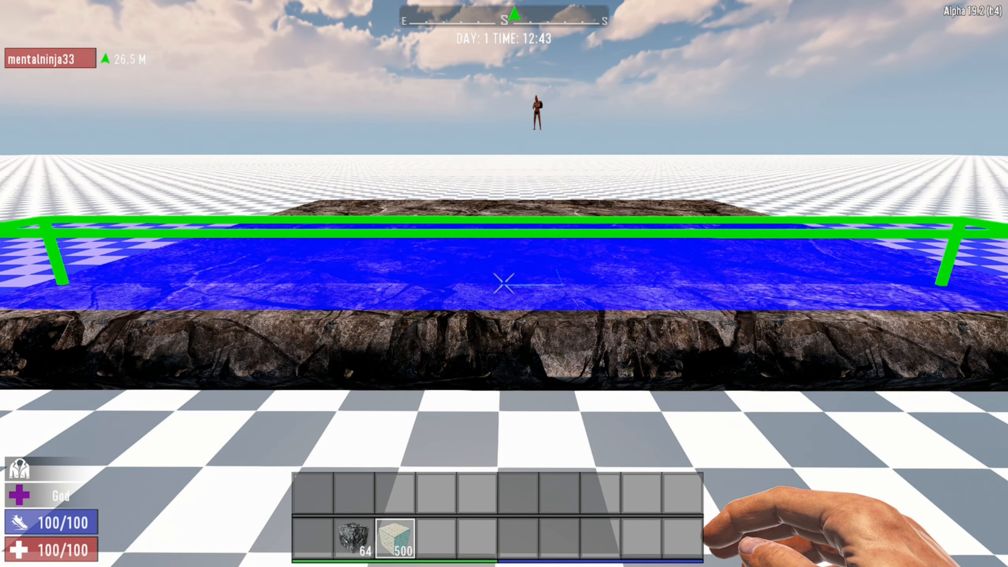
Stretch the selection on the slab upward to the height of a wall.
key("g")
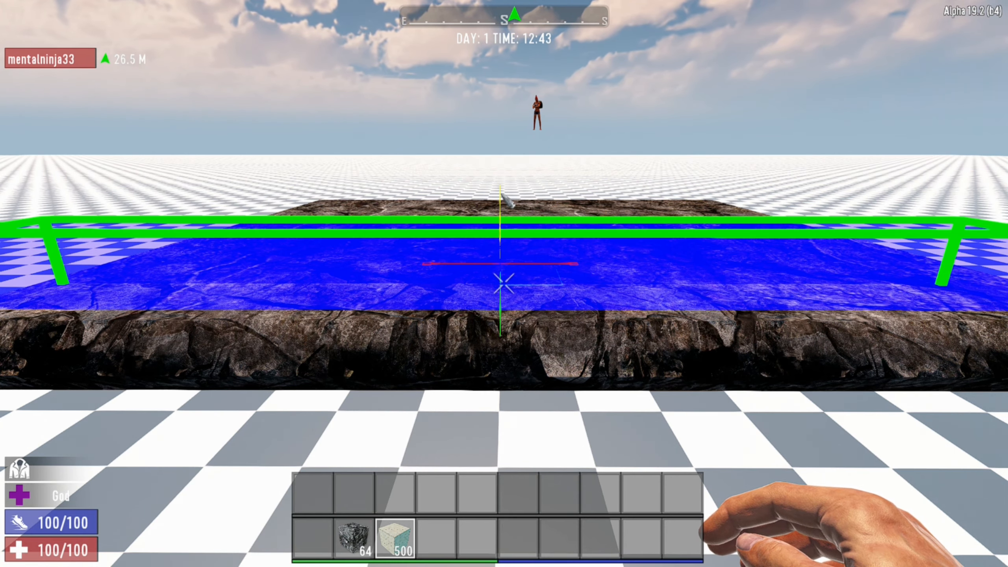
left_click_drag(502, 186, 503, 167)
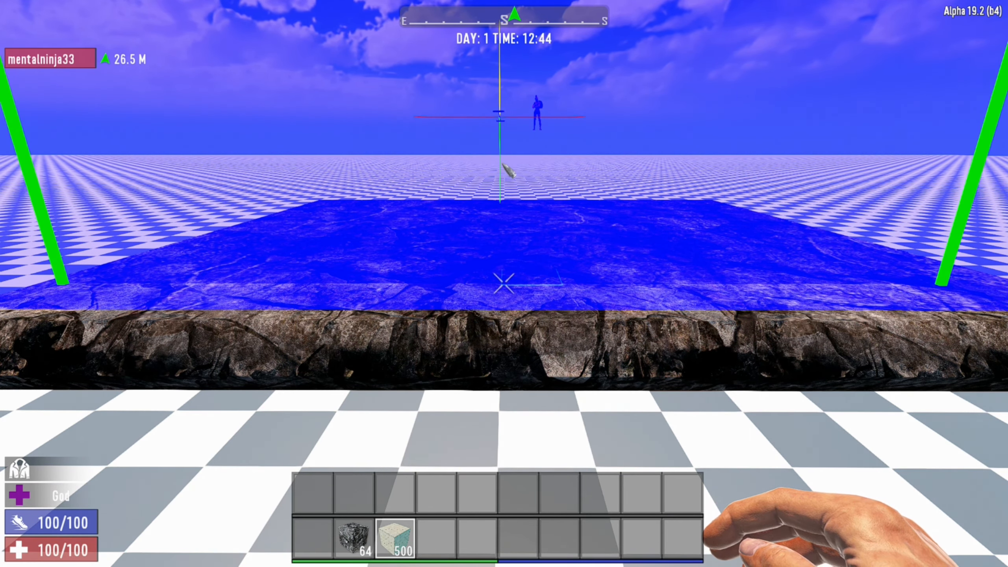
key("g")
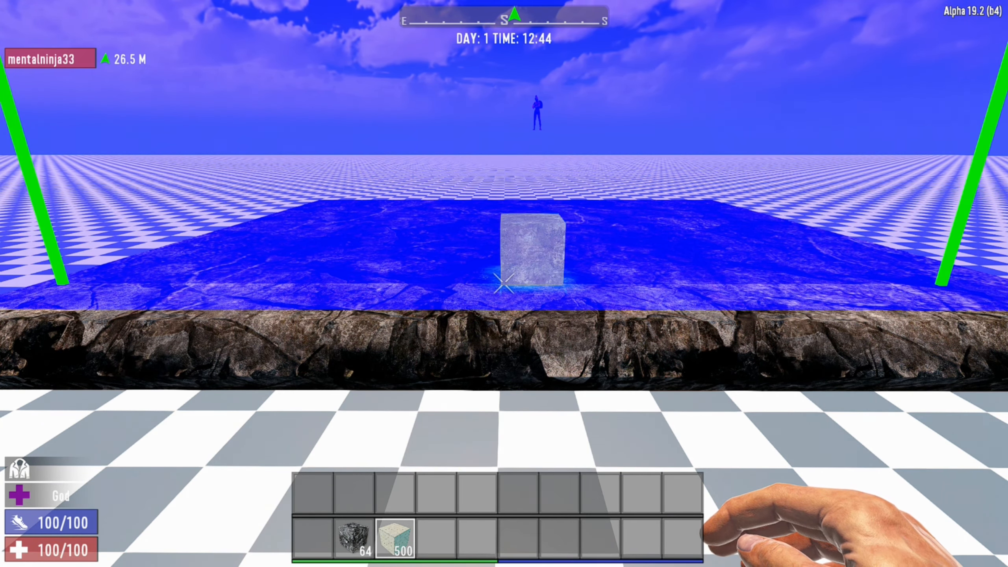
Fill the tall selection with the held building block to form a wall along the slab's edge and dismiss the selection.
key("s")
key("d")
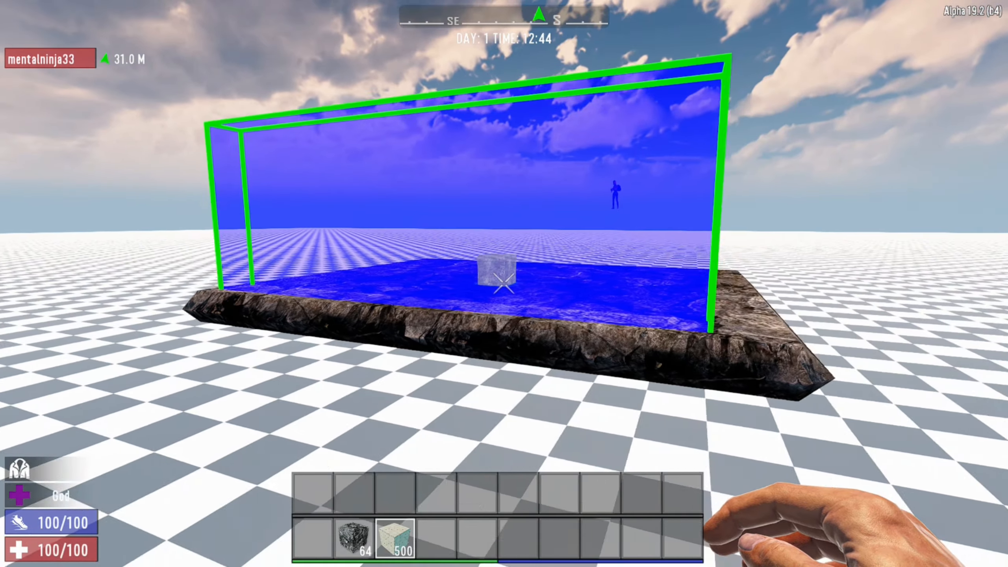
key("w")
key("a")
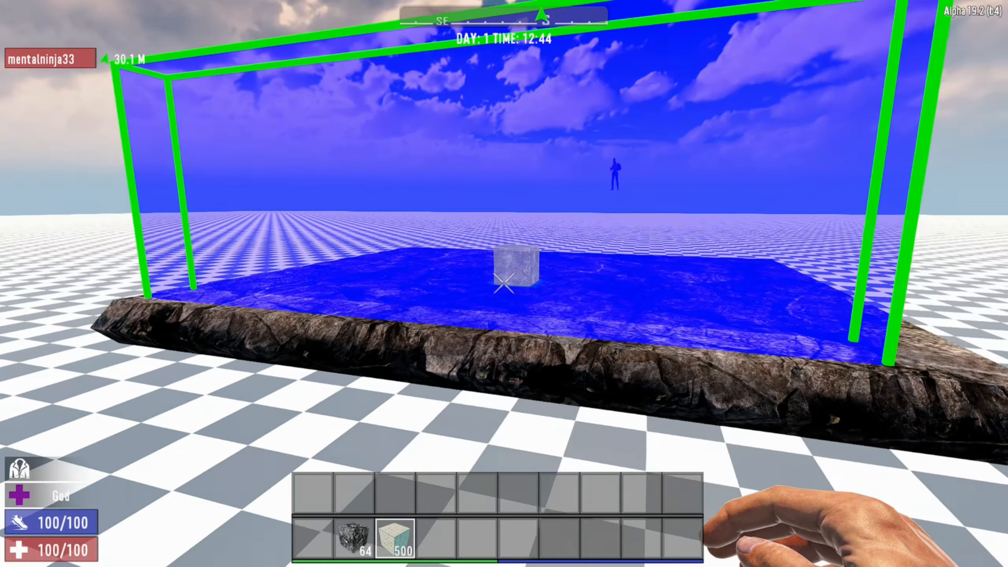
key("w")
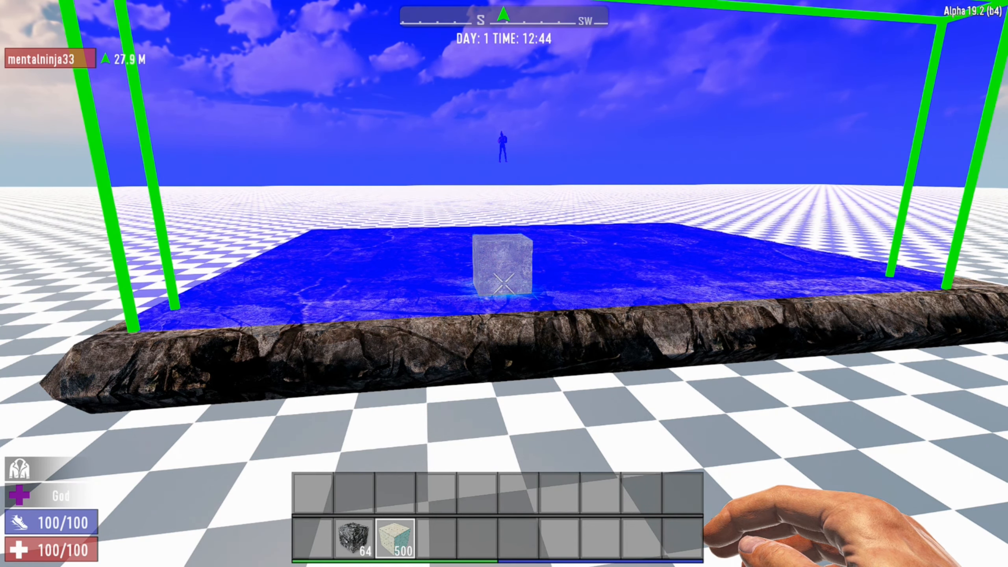
key("l")
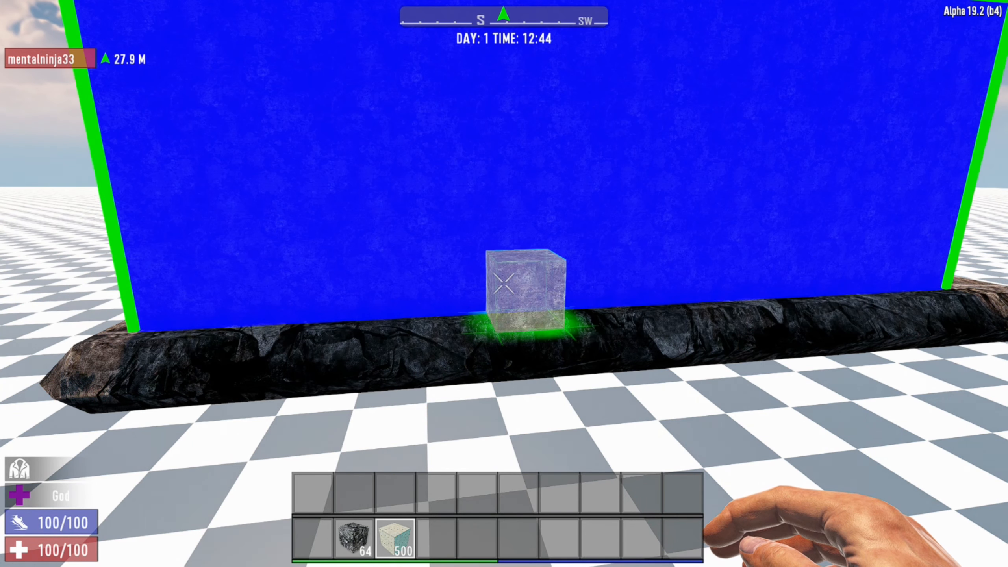
key("z")
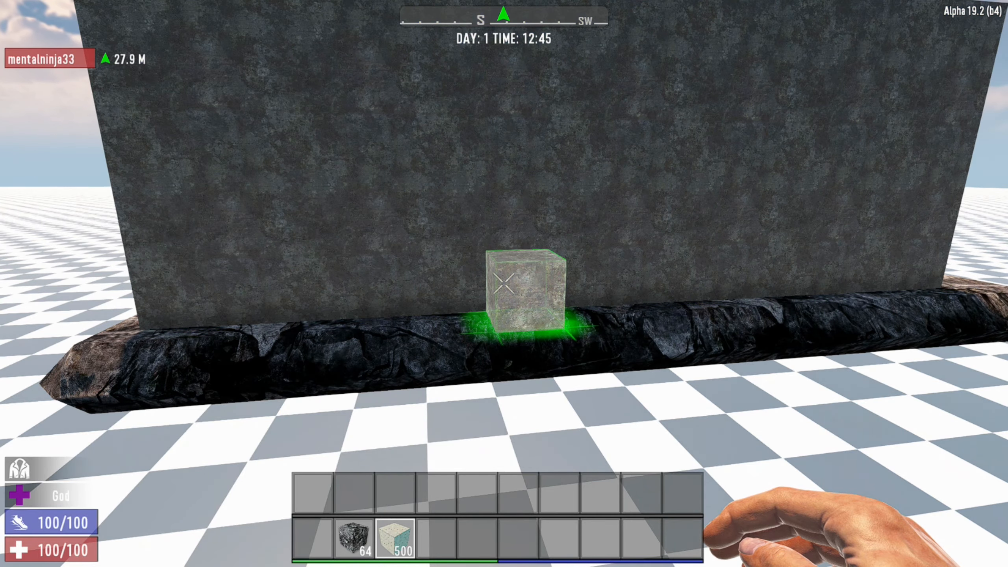
key("s")
key("d")
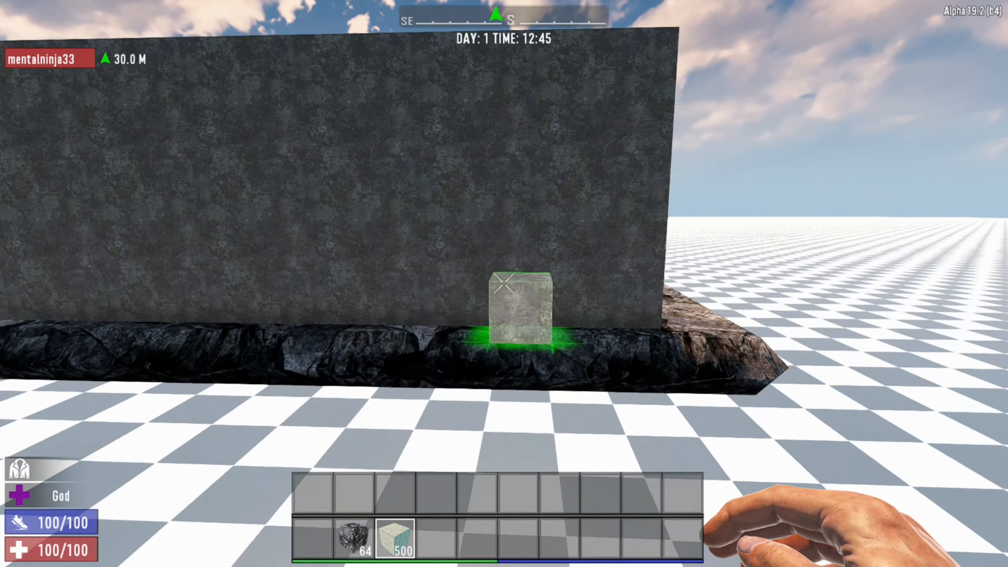
key("w")
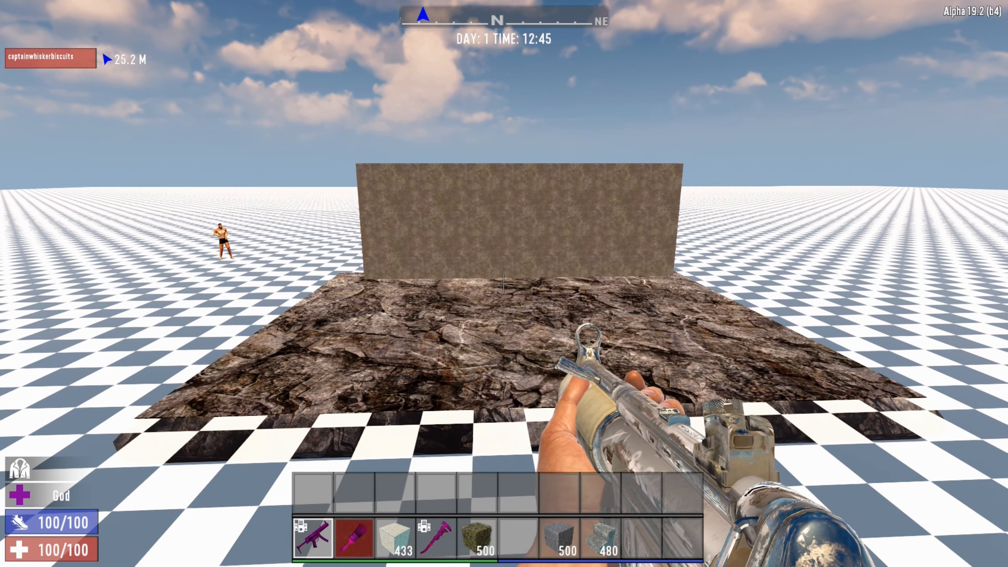
Show the prefab's bounds and update them to take in the new wall.
key("Escape")
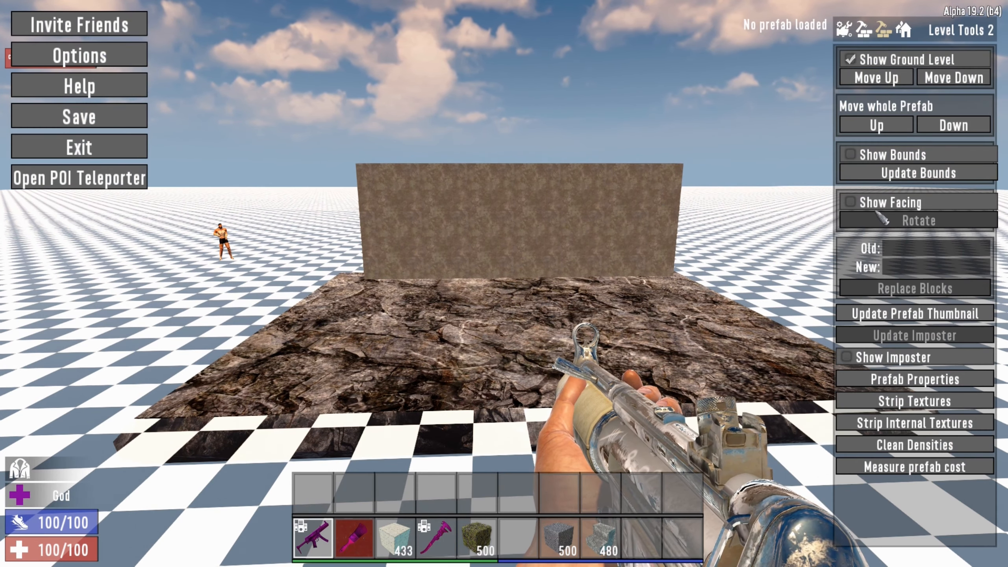
left_click(853, 155)
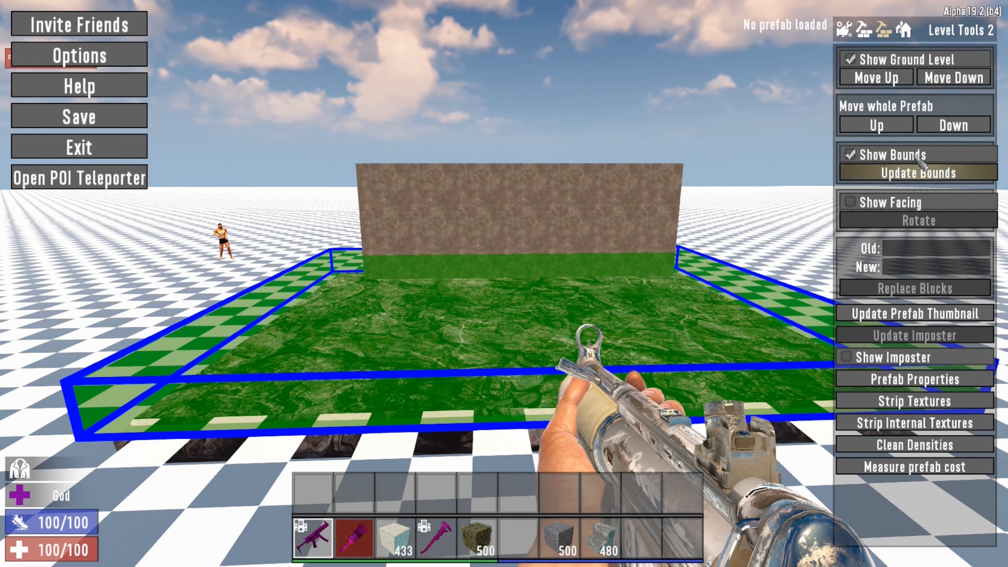
left_click(913, 175)
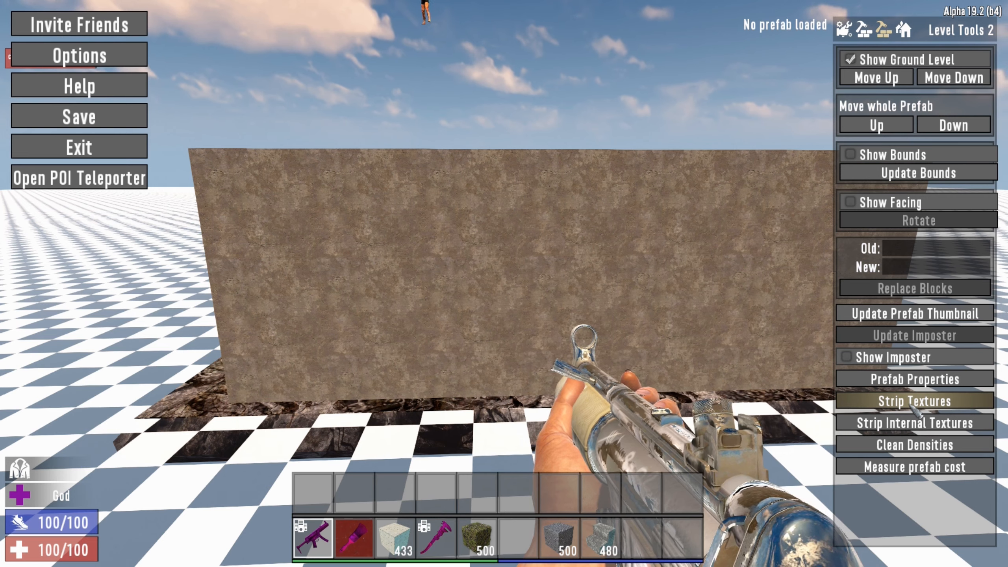
Browse the list of existing prefabs up to page 10 and preview cabin_09.
left_click(904, 30)
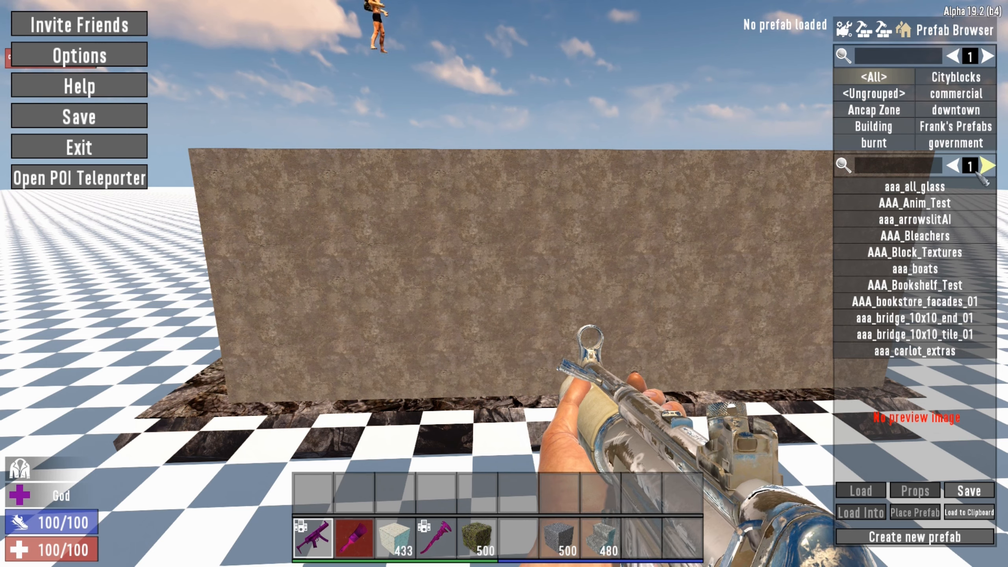
left_click(988, 167)
left_click(988, 167)
left_click(988, 166)
left_click(988, 166)
left_click(988, 166)
left_click(988, 166)
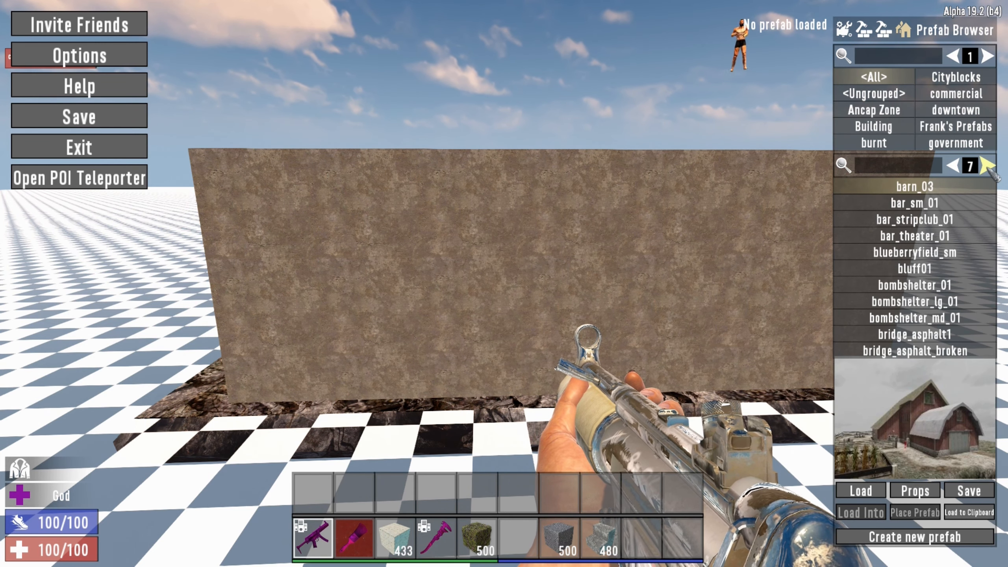
left_click(988, 166)
left_click(988, 166)
left_click(988, 166)
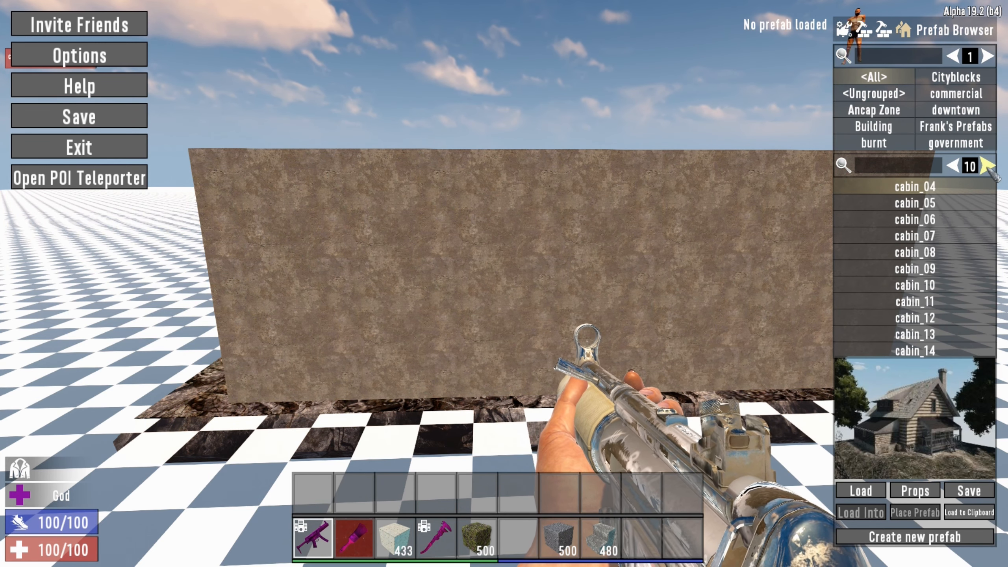
left_click(913, 272)
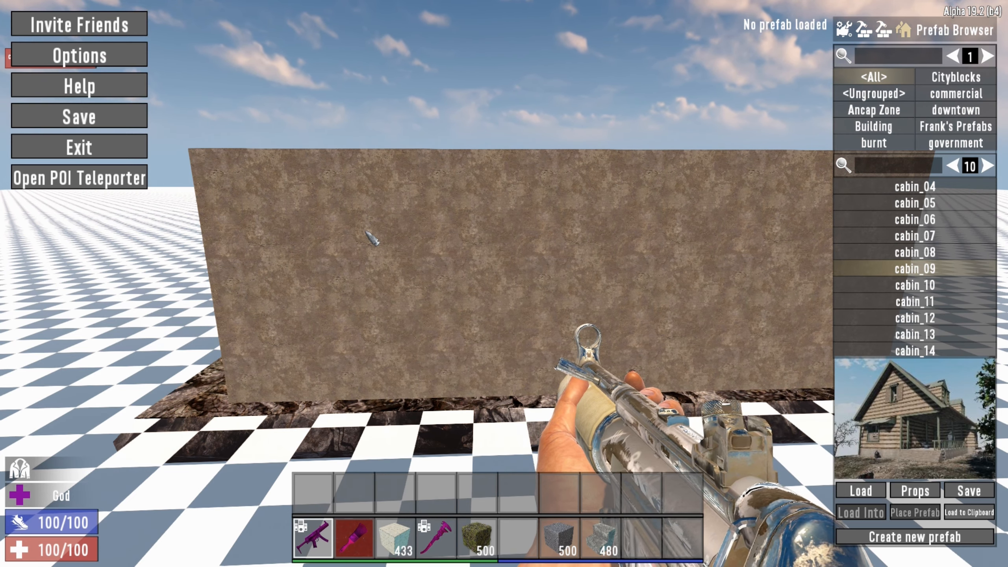
Save the new prefab under the name test_editor.
left_click(85, 119)
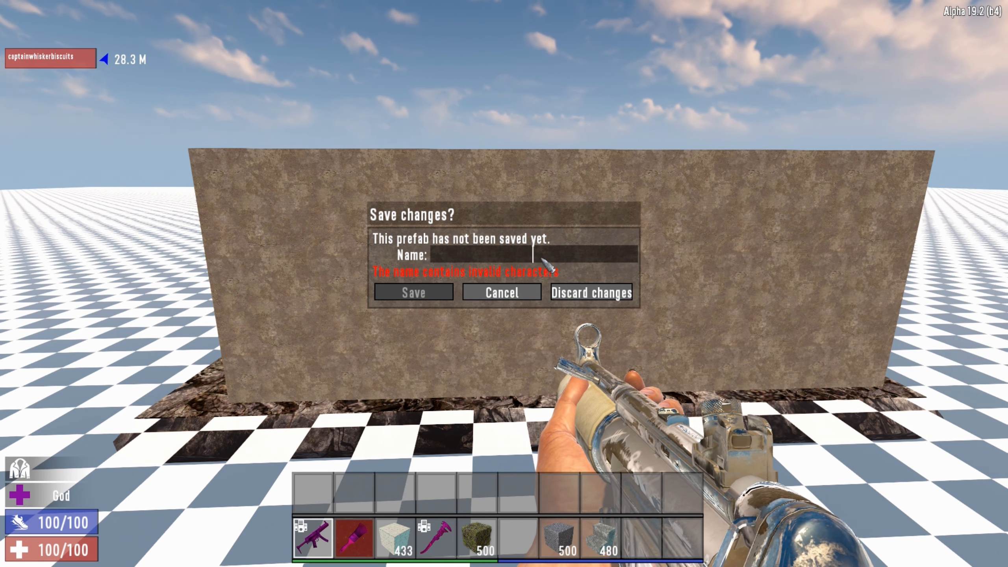
type("test")
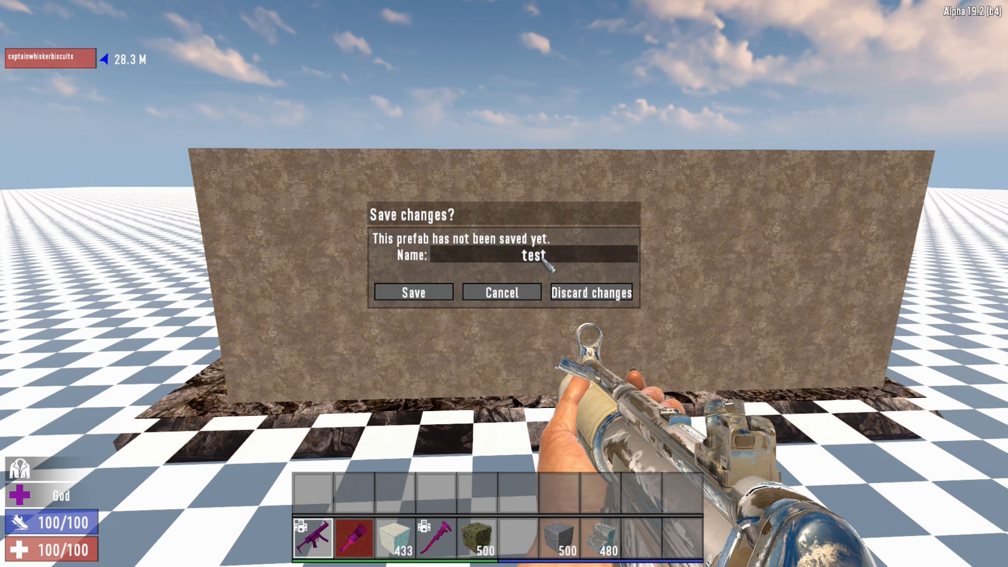
type(" editor")
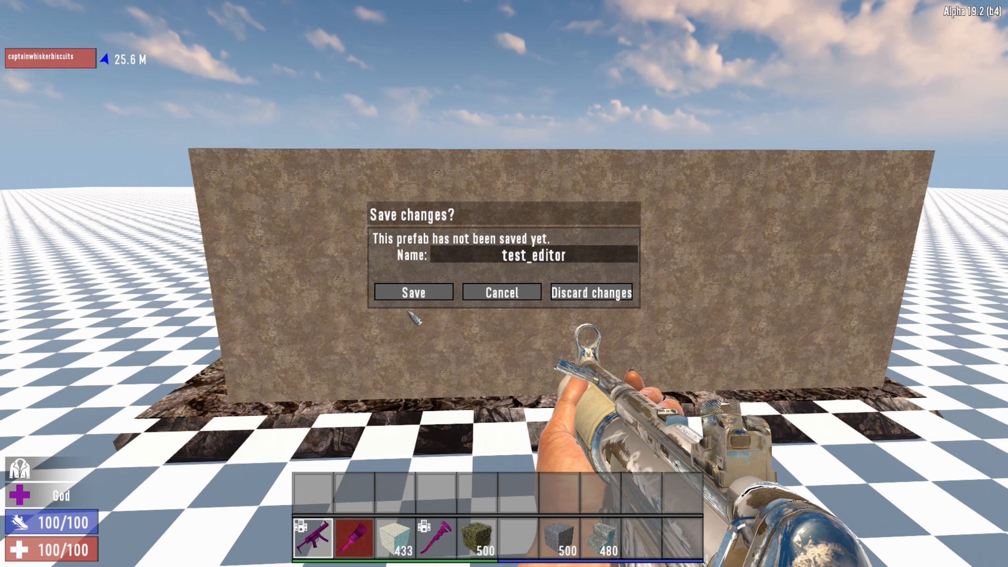
left_click(413, 292)
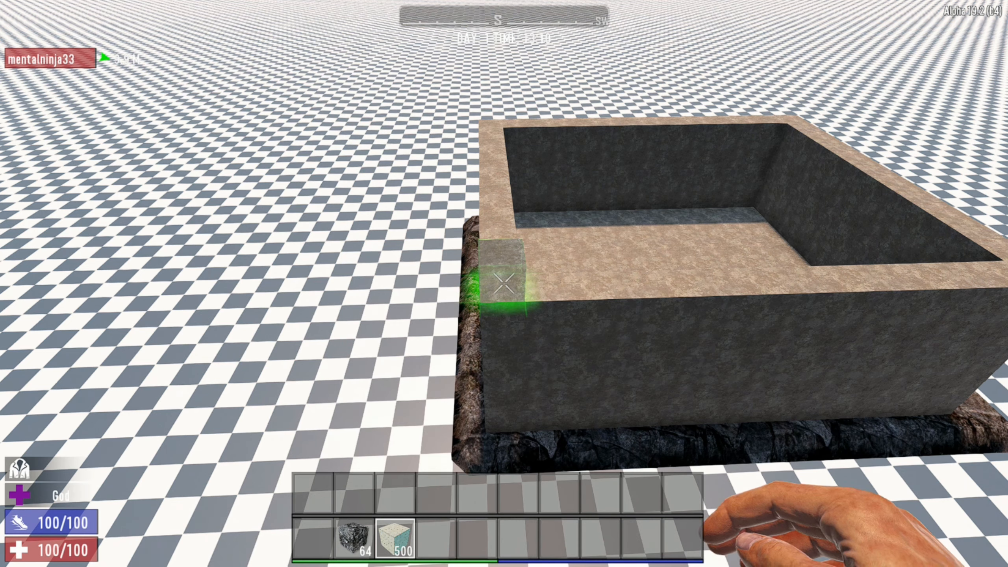
Select the one-block-high row above the front wall, from one corner of the structure to the other.
left_click(504, 284)
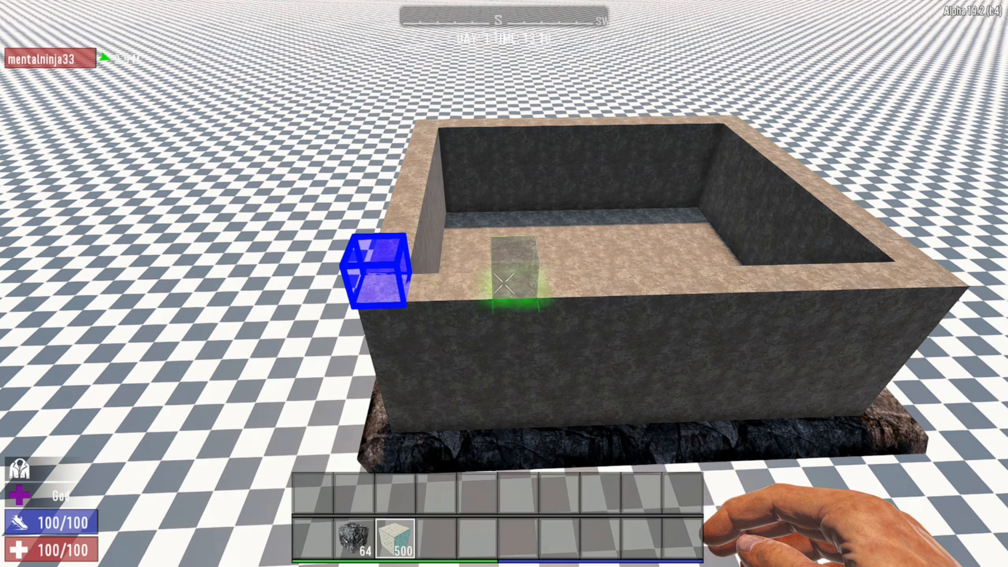
key("d")
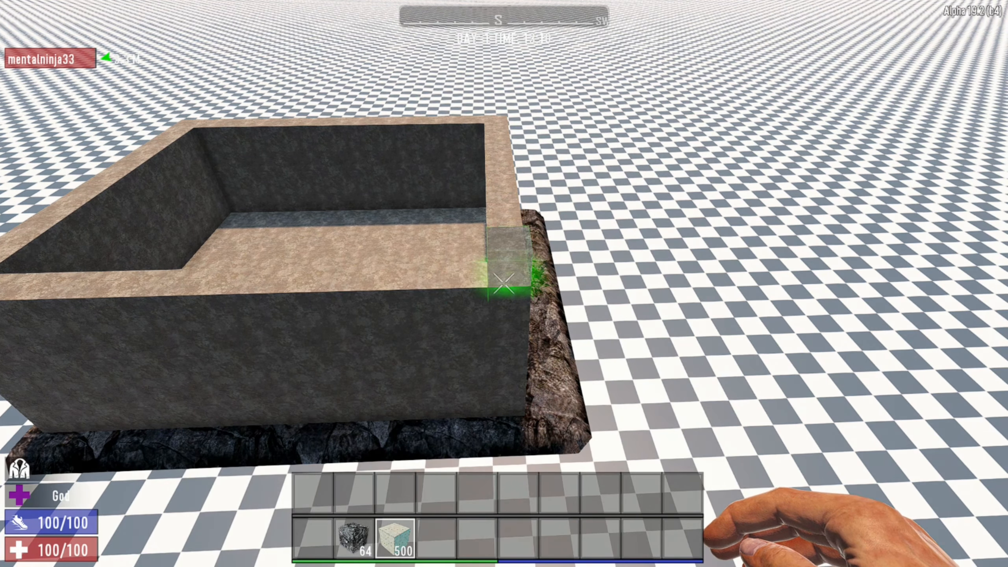
key("z")
key("a")
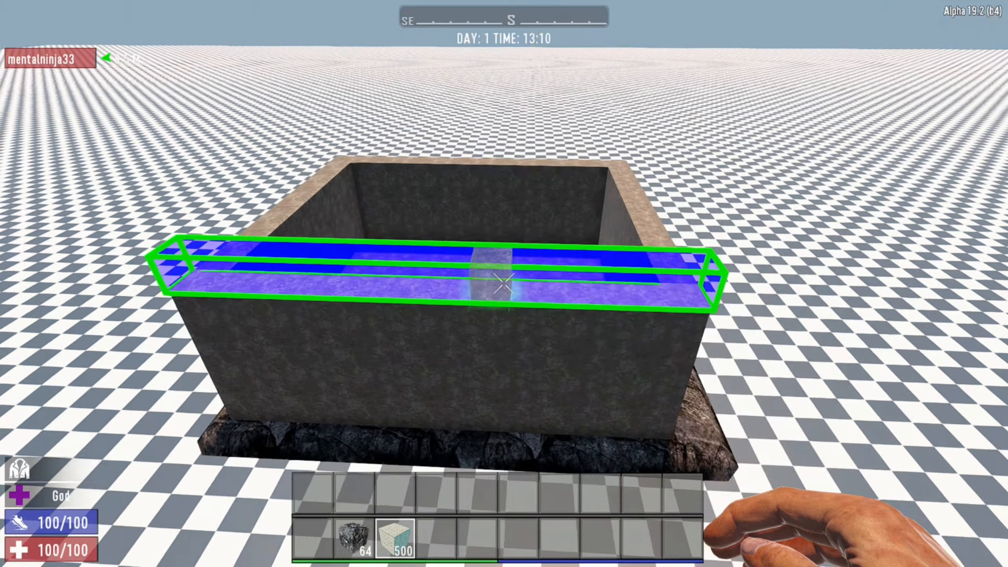
key("s")
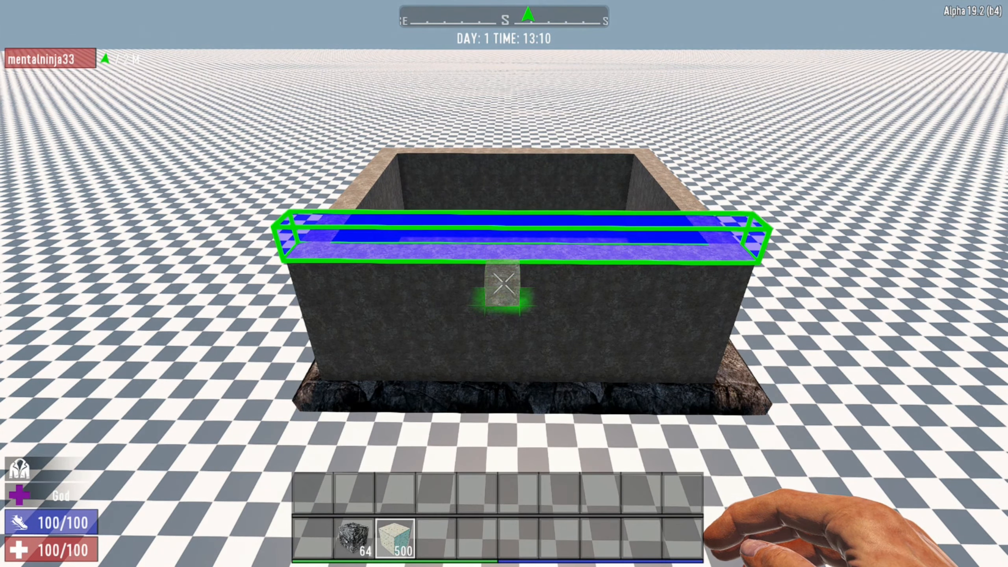
key("g")
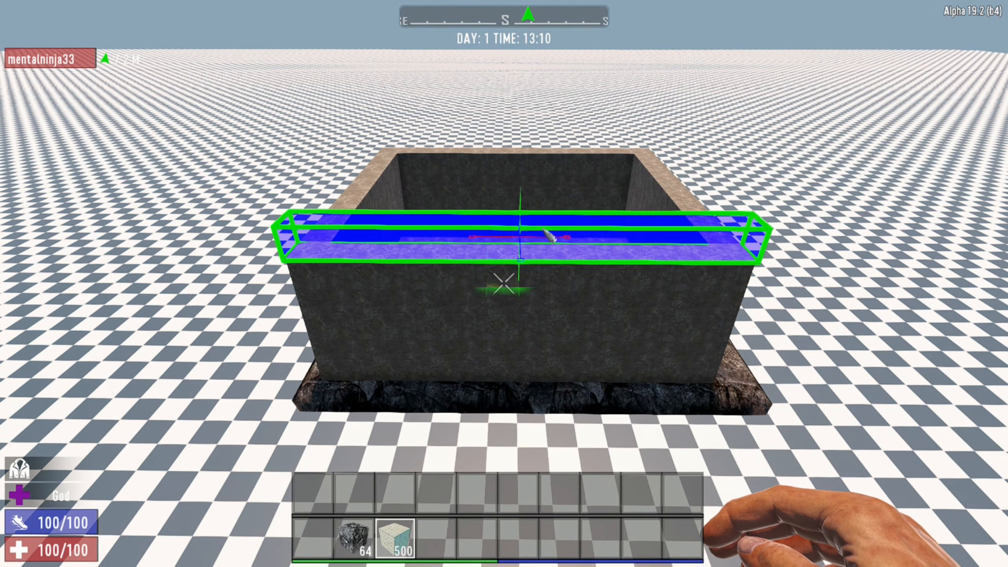
key("g")
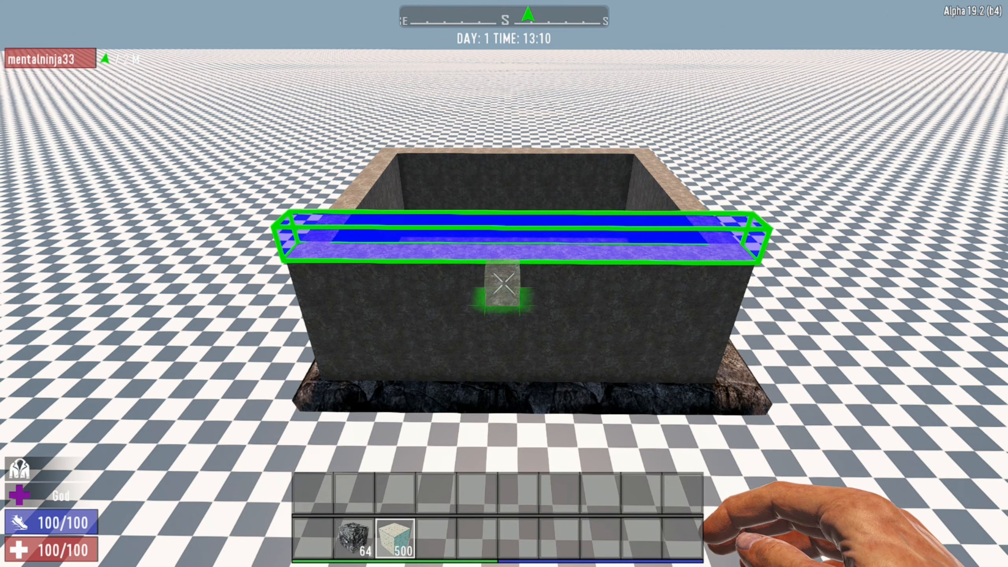
Stretch the row selection upward into a tall wall section and fill it with the held building block.
key("d")
key("d")
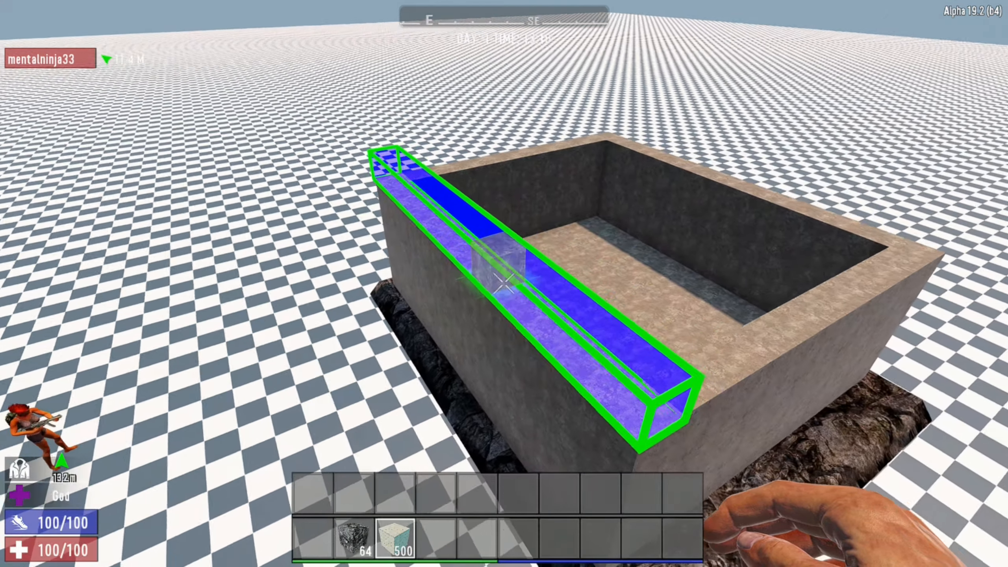
key("g")
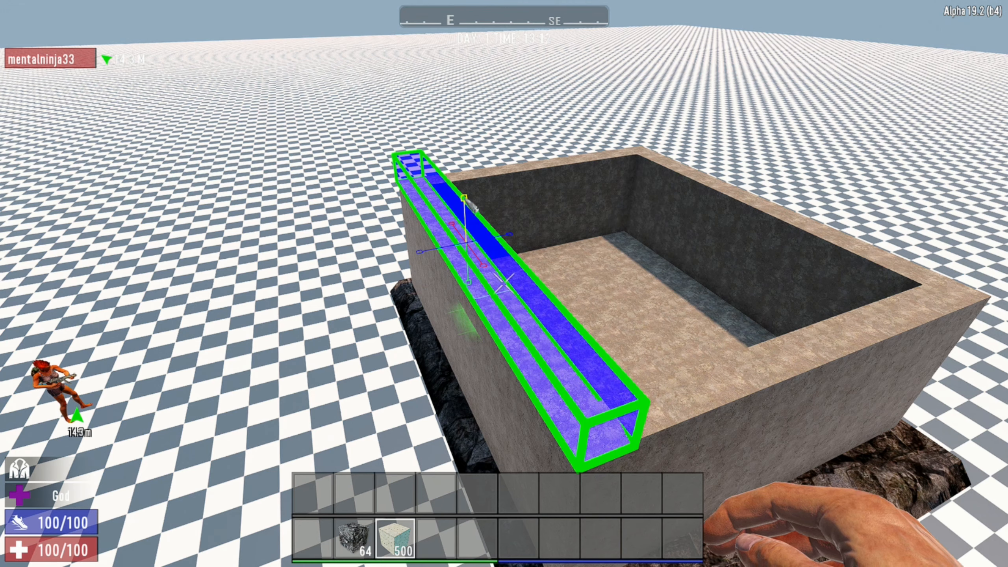
left_click_drag(471, 204, 477, 176)
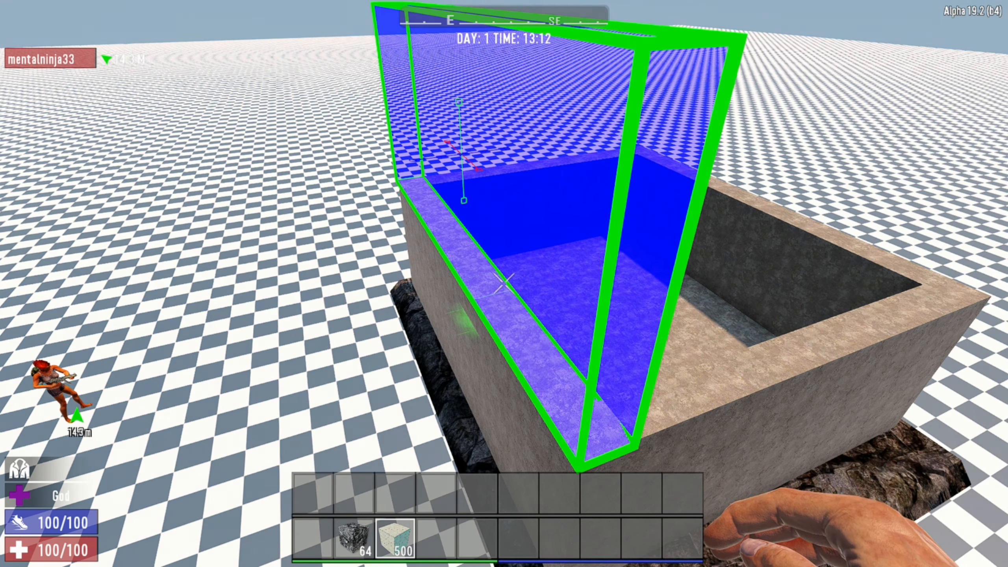
key("g")
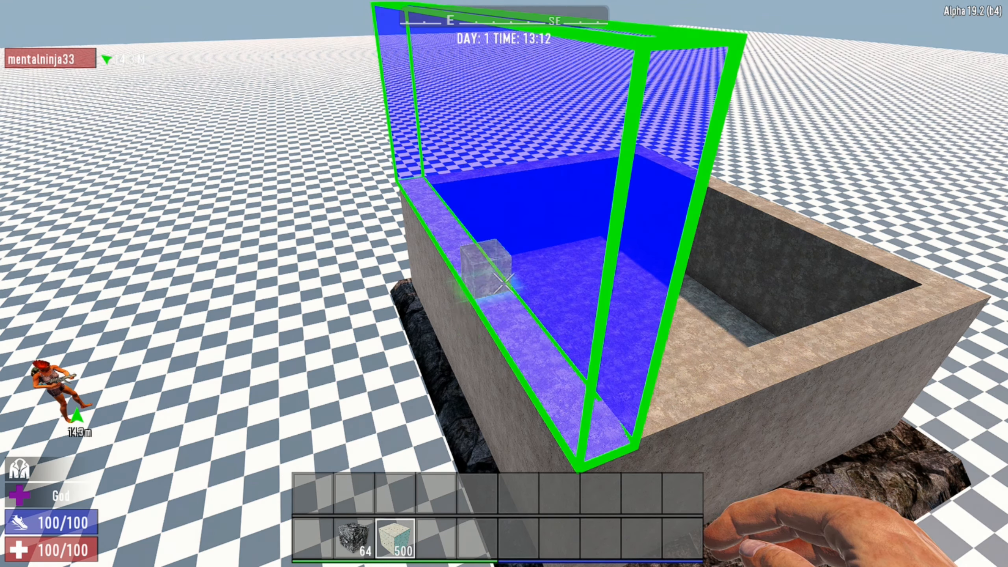
key("l")
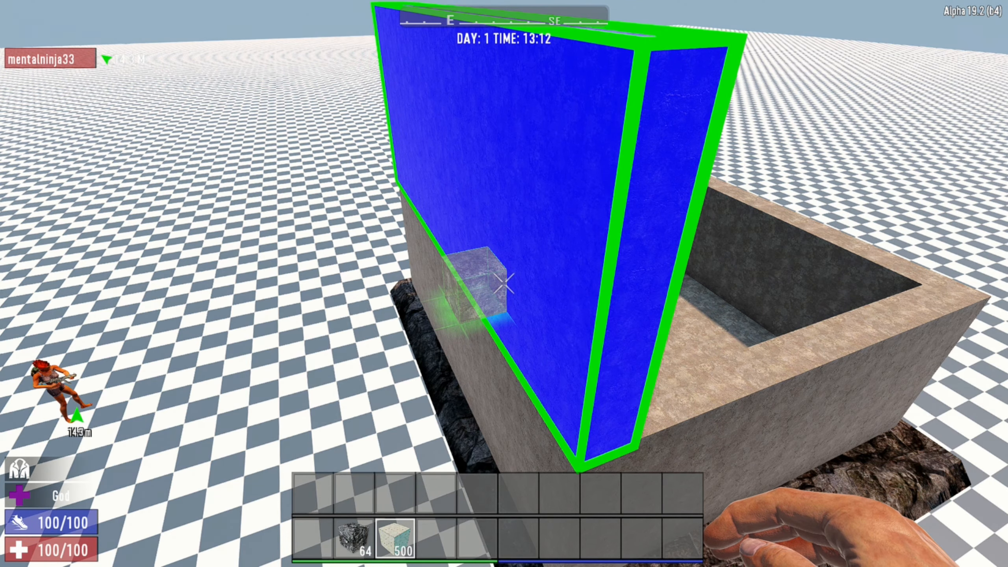
Duplicate the raised wall section onto the opposite wall and dismiss the selection.
key("d")
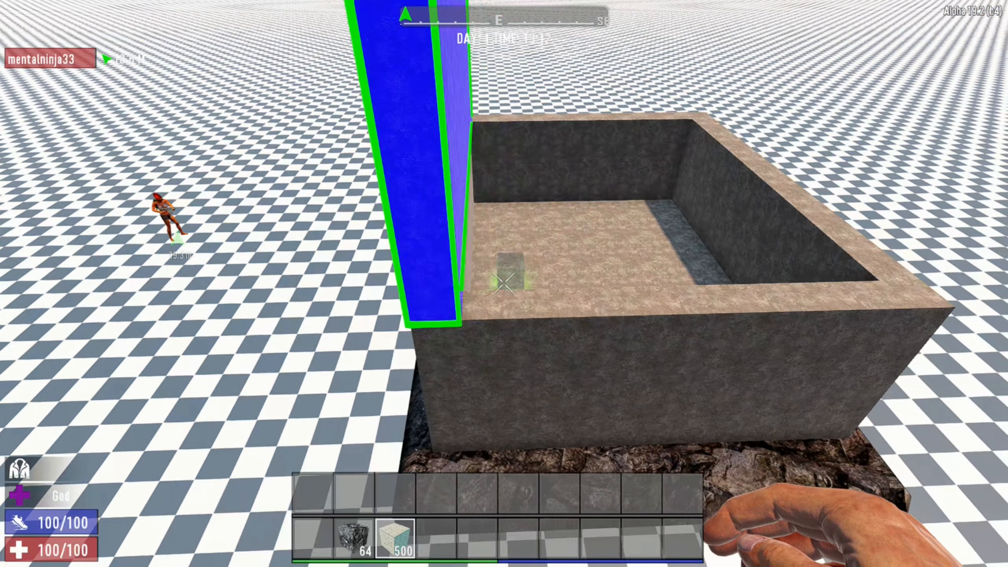
key("s")
key("d")
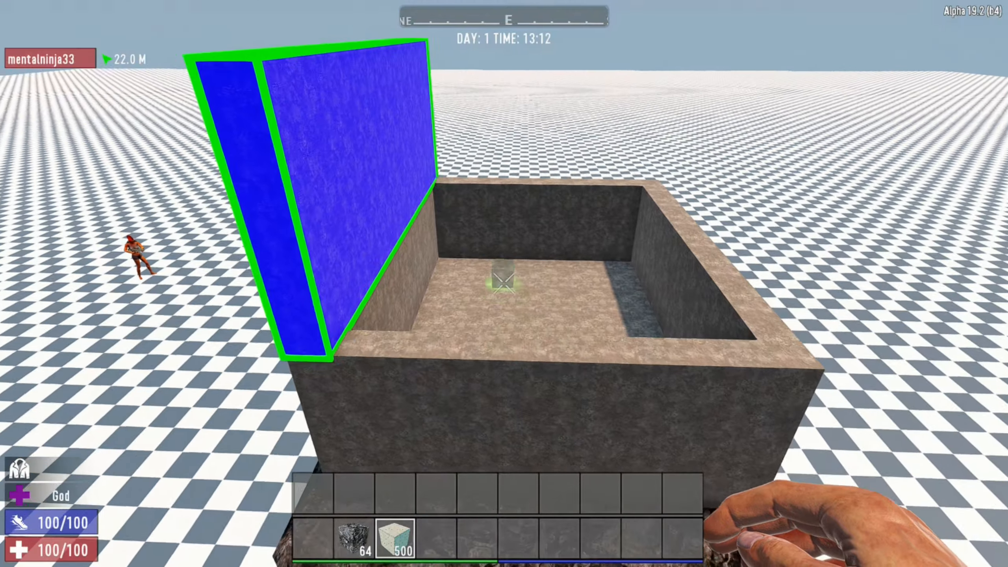
key("a")
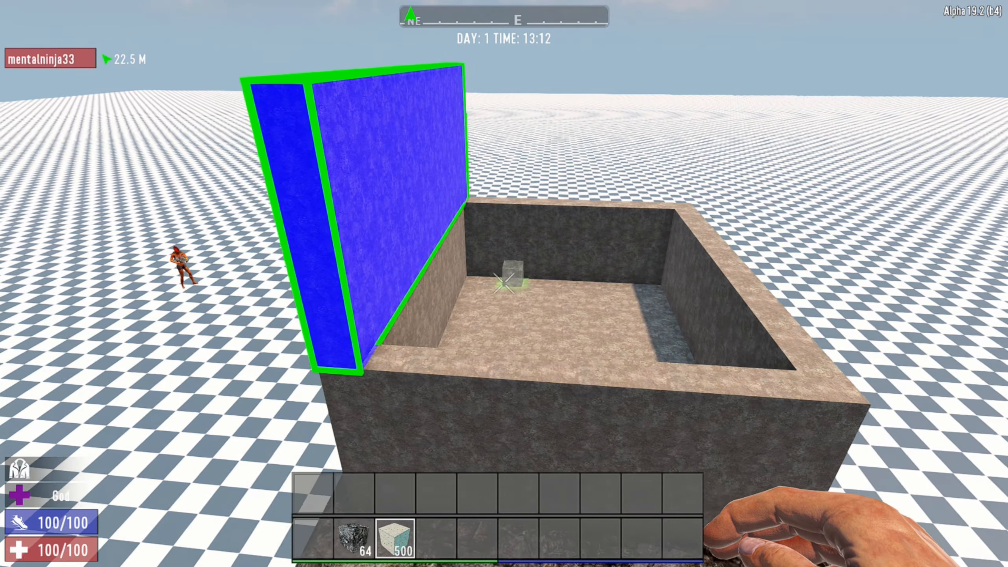
key("d")
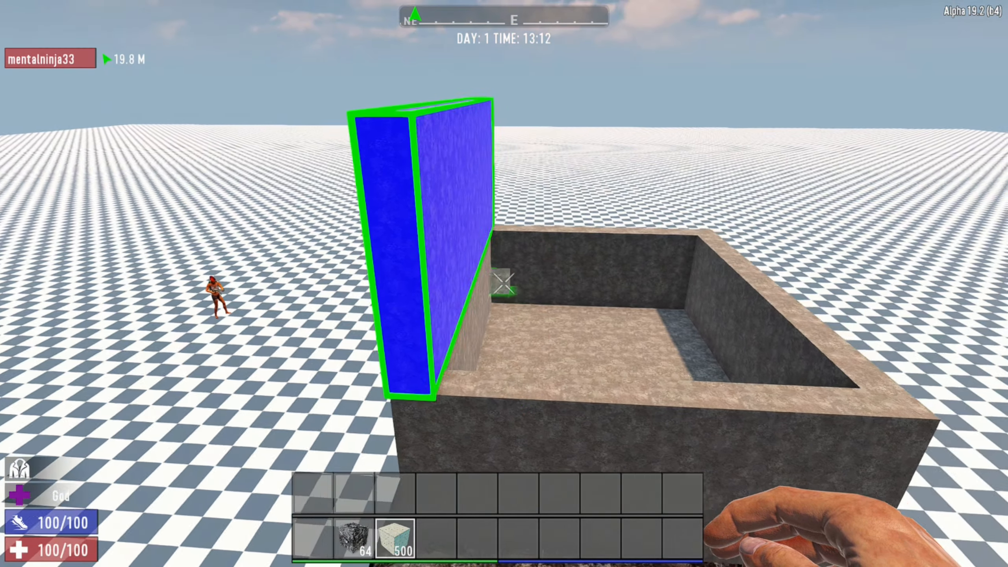
key("s")
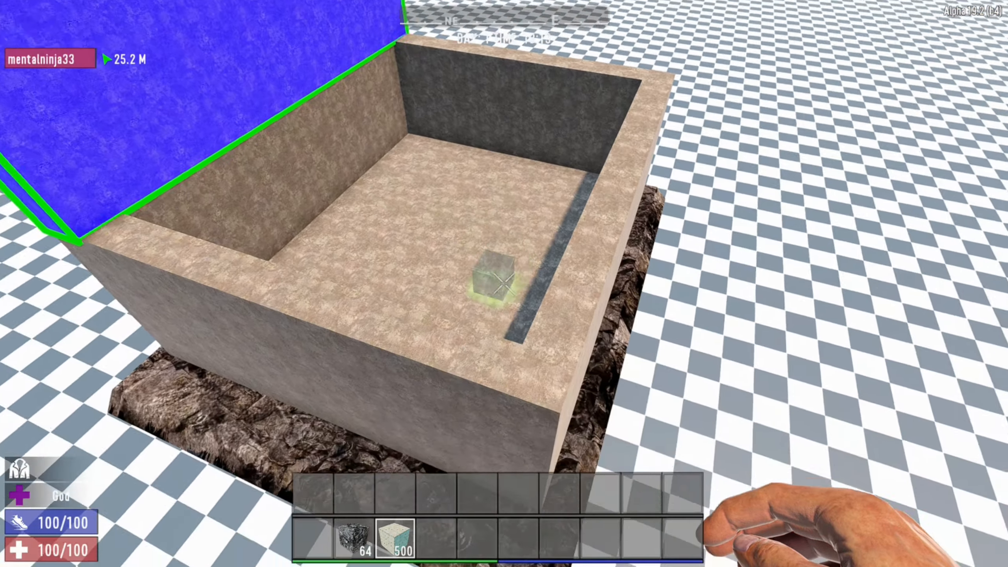
key("s")
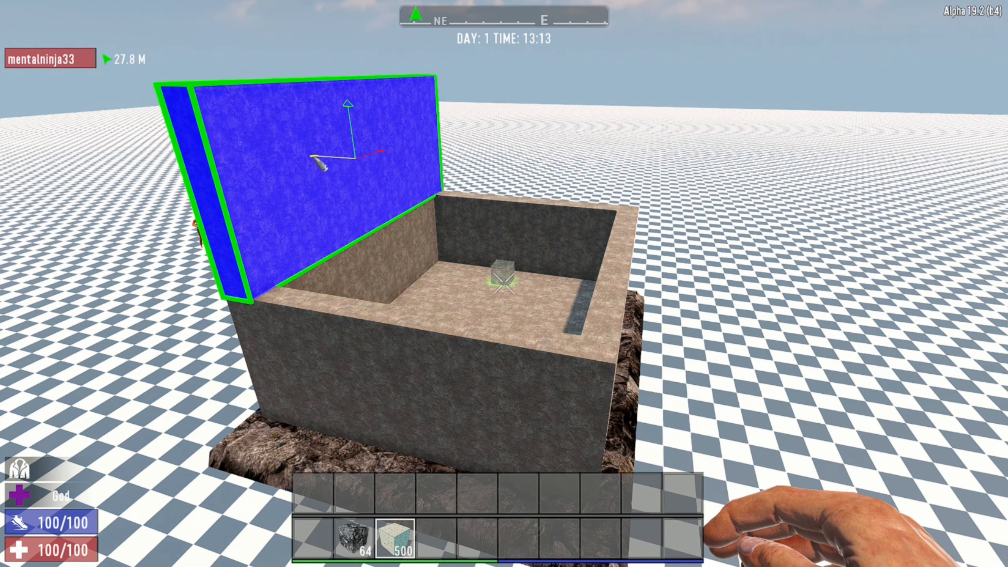
left_click_drag(321, 165, 446, 223)
key("Insert")
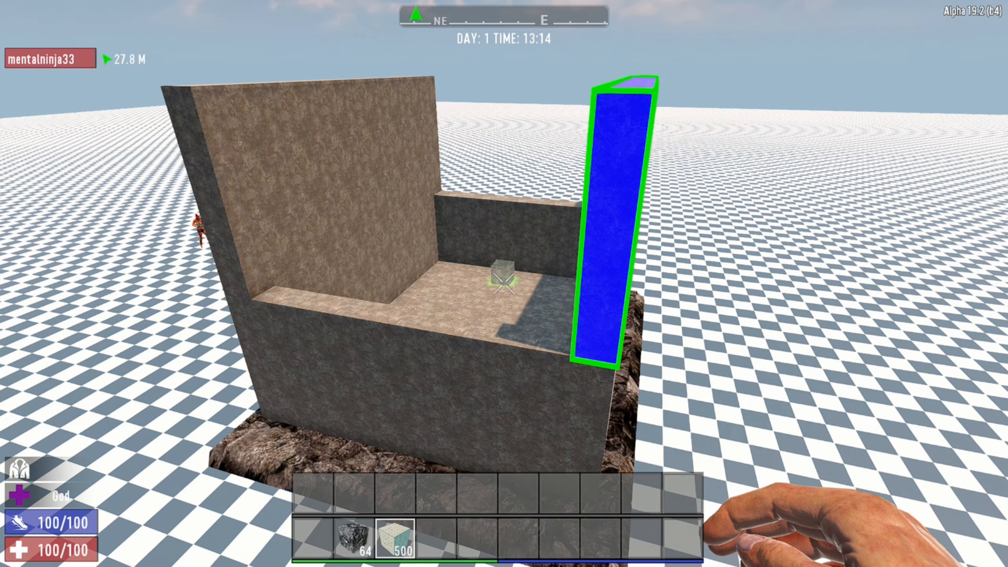
key("s")
key("d")
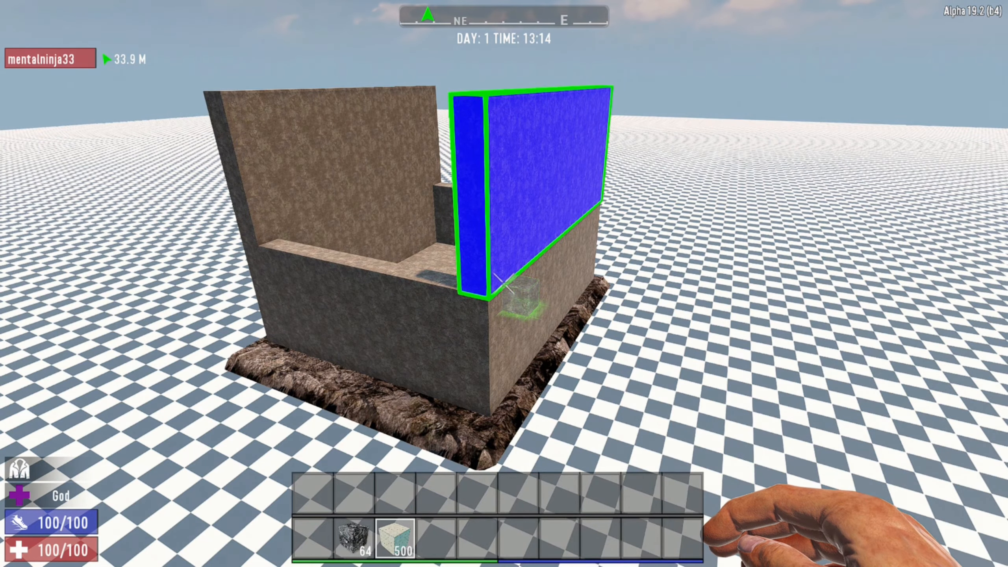
key("z")
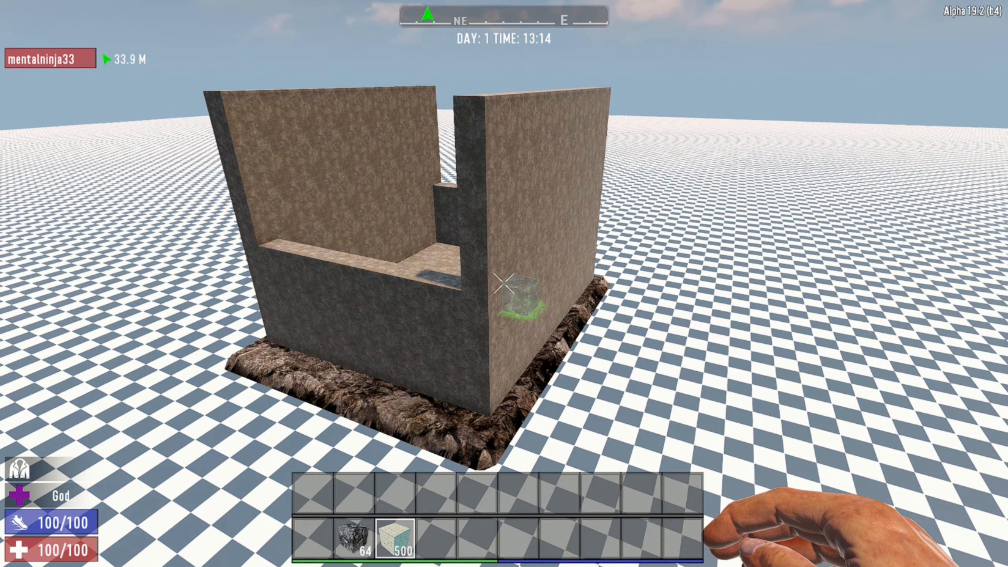
Select the open gap between the two raised walls on one side and fill it with the held block.
key("w")
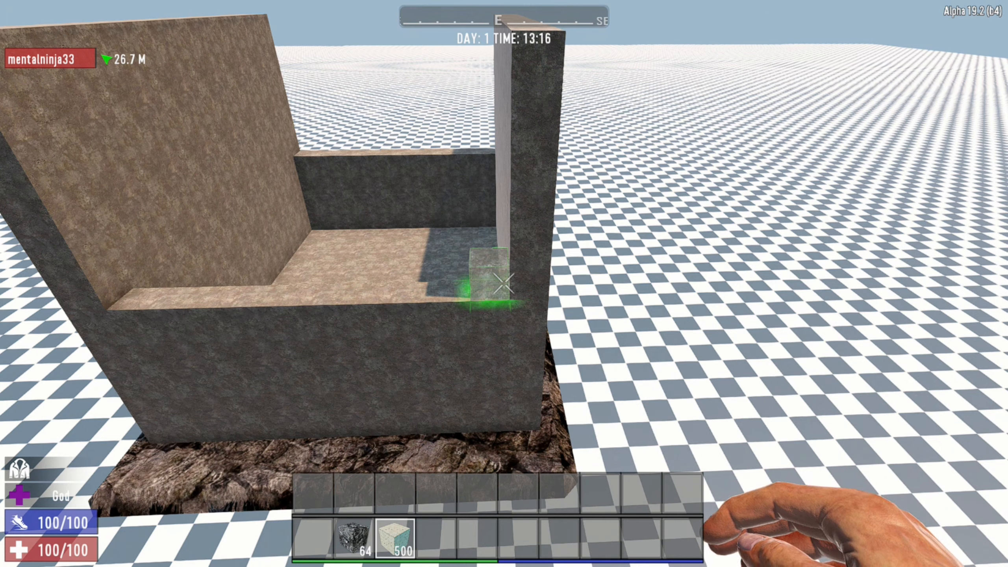
key("z")
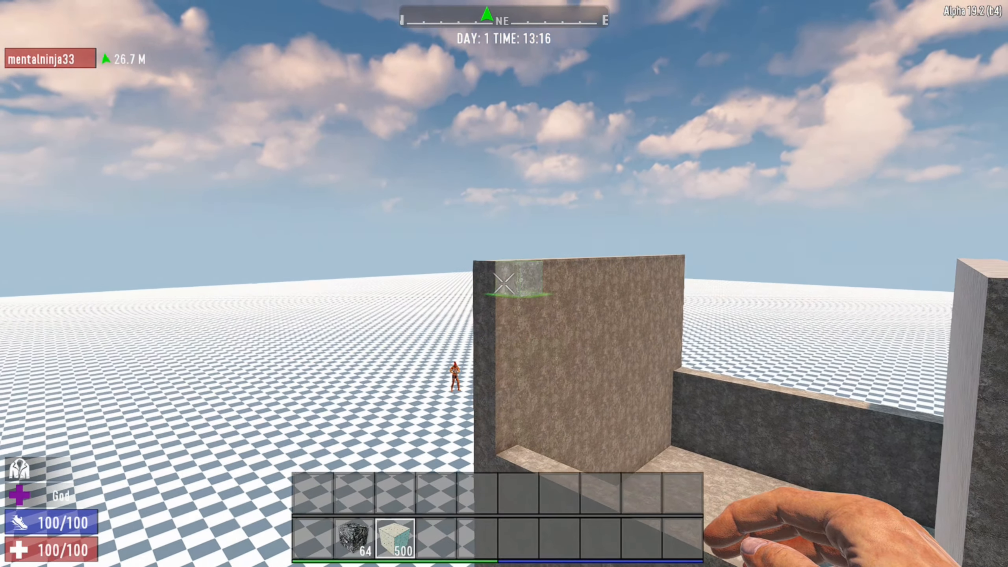
key("z")
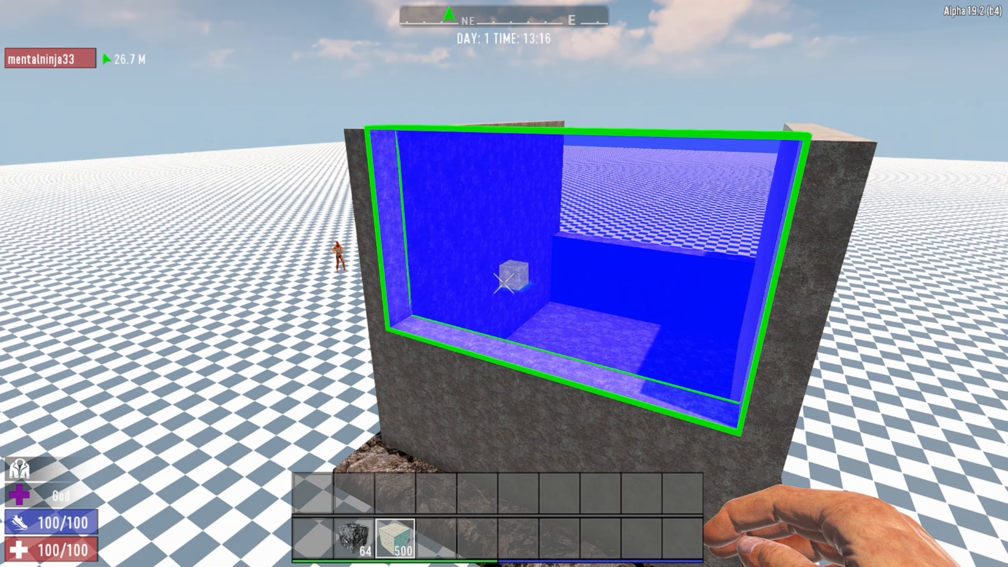
key("l")
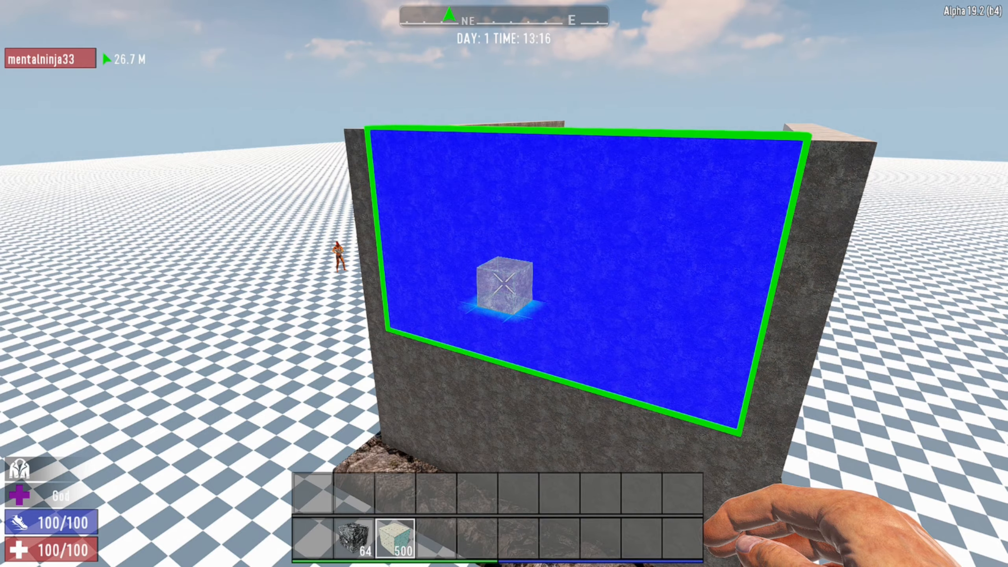
key("space")
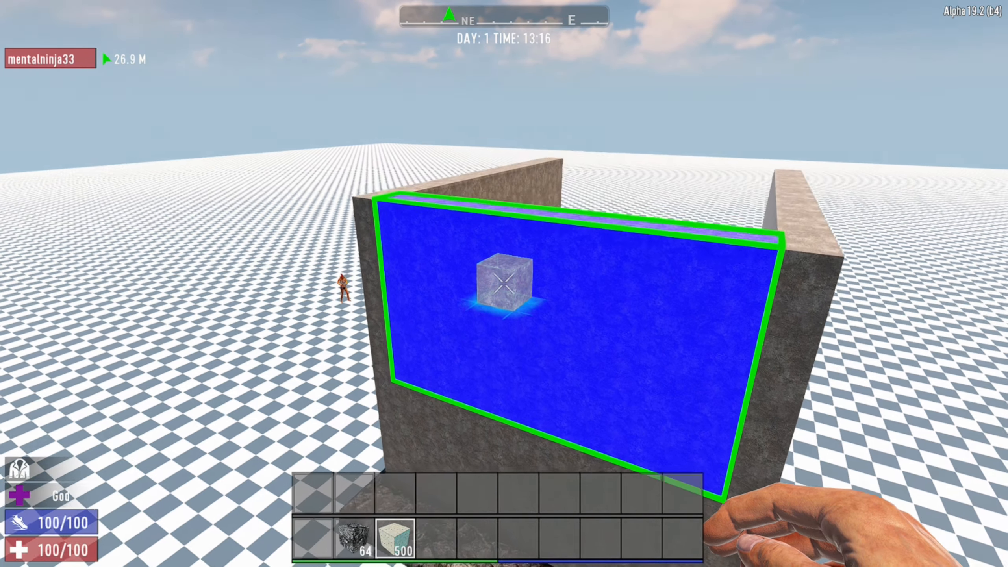
Duplicate the filled infill wall section across to the remaining open side to close the structure.
key("d")
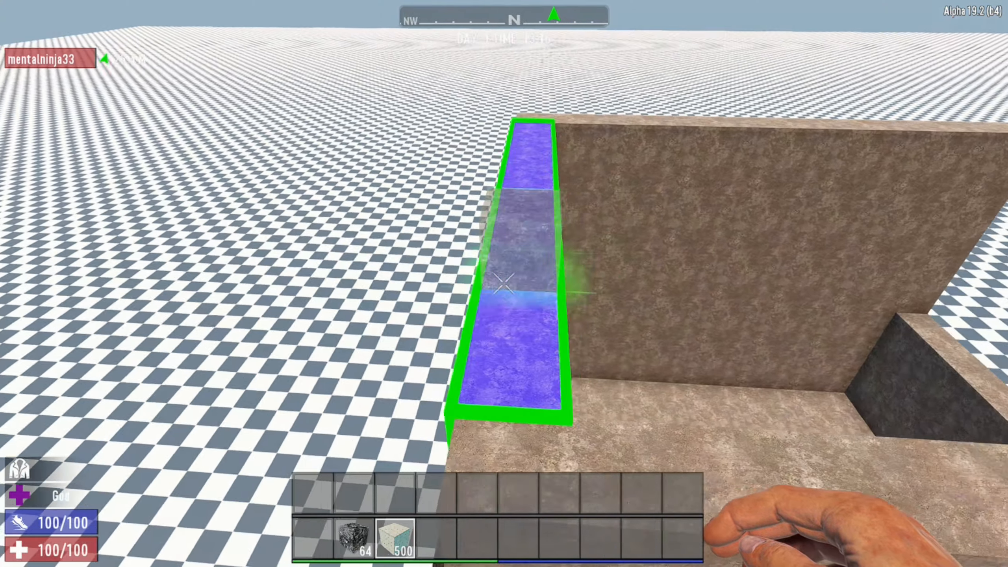
key("space")
key("g")
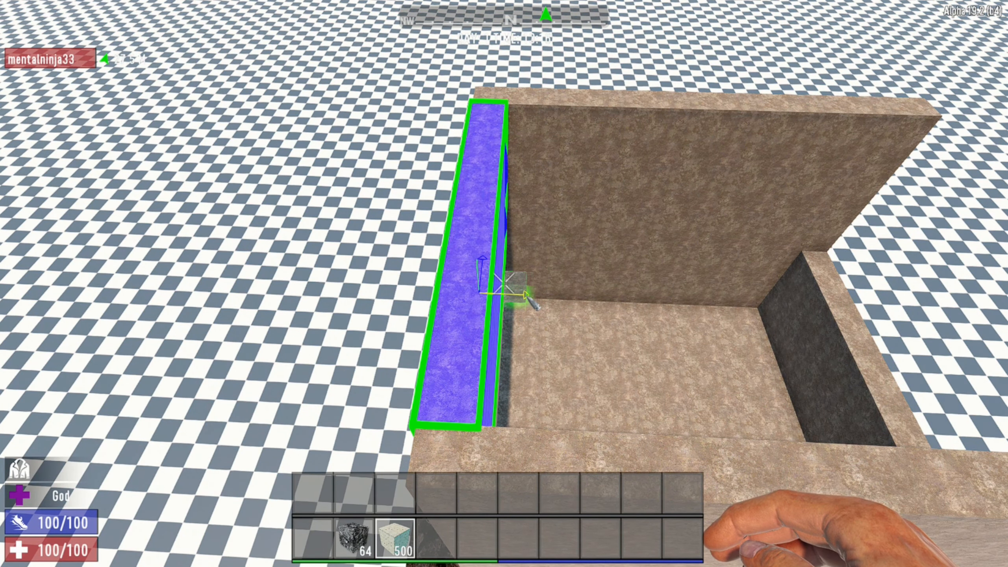
left_click_drag(525, 296, 606, 299)
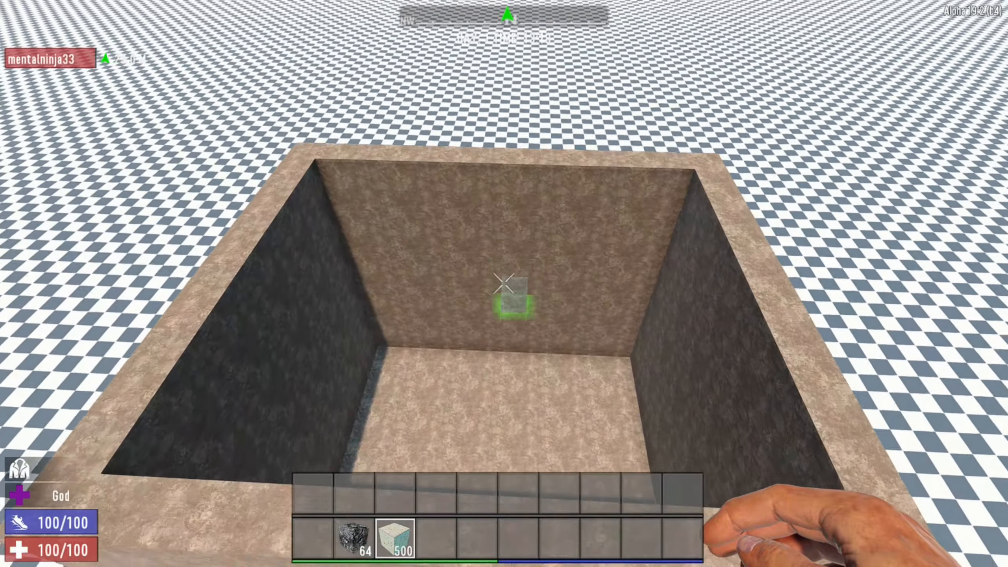
Inspect the raised walls from above and from near ground level around the outside of the stone slab.
key("s")
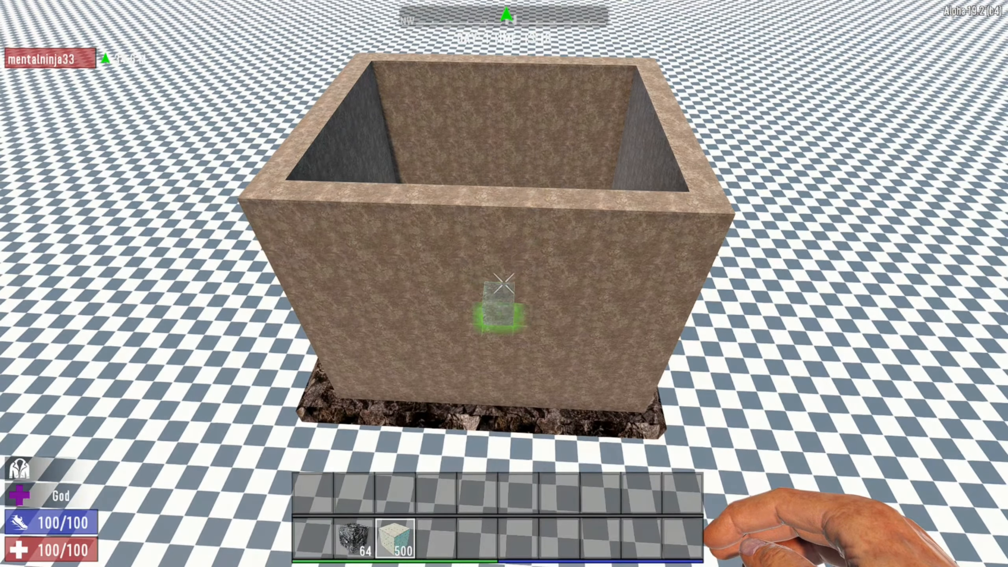
key("w")
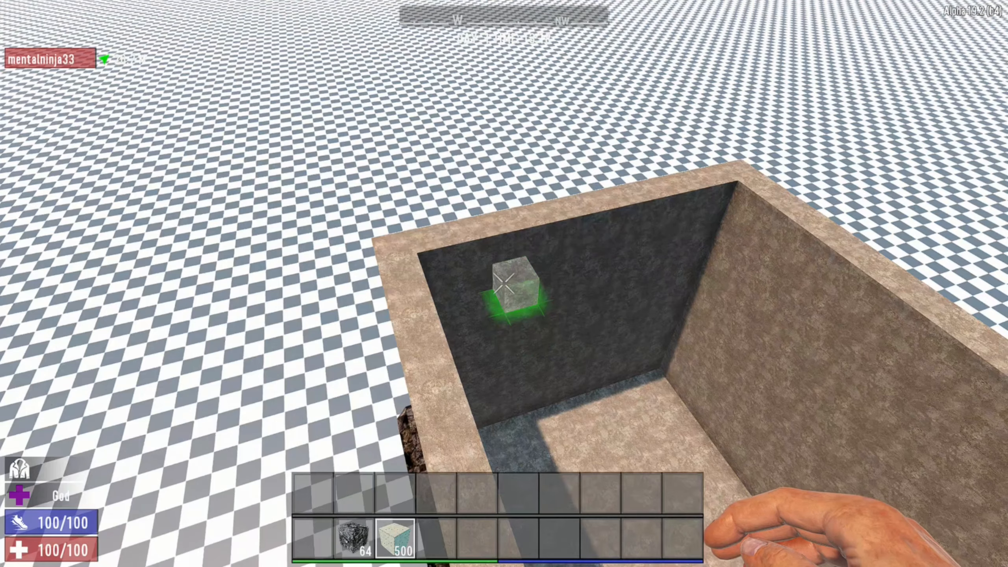
key("s")
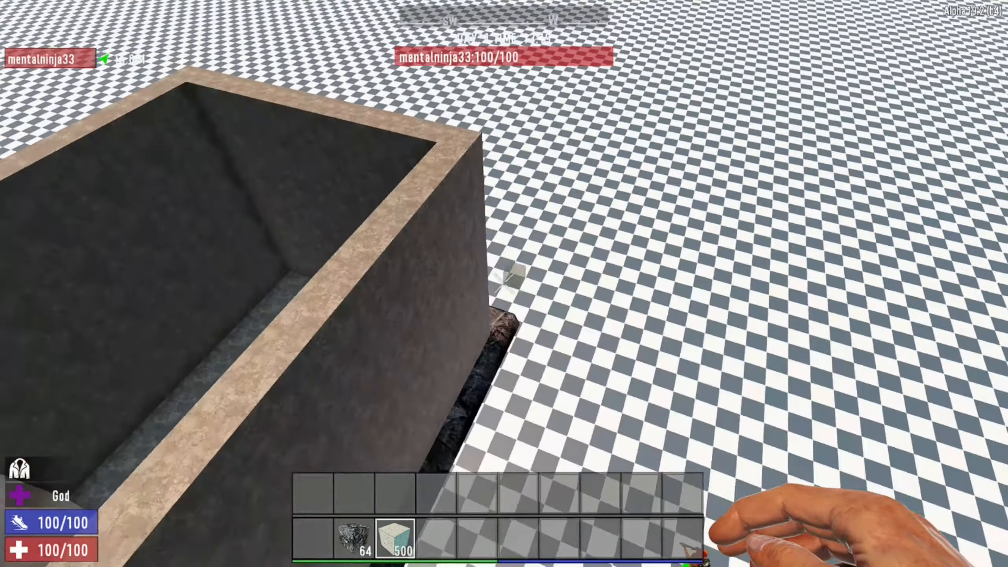
key("s")
key("c")
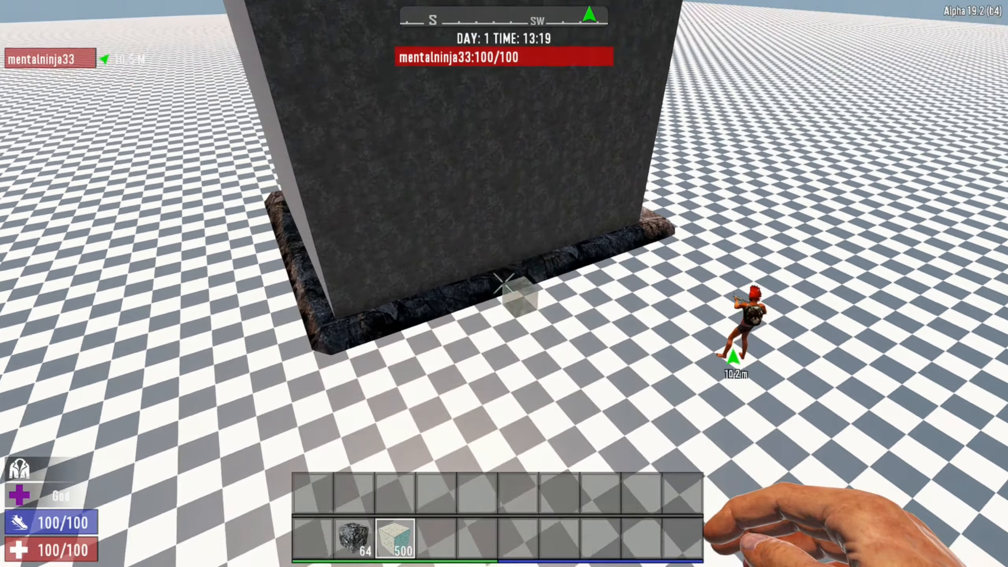
key("s")
key("c")
key("w")
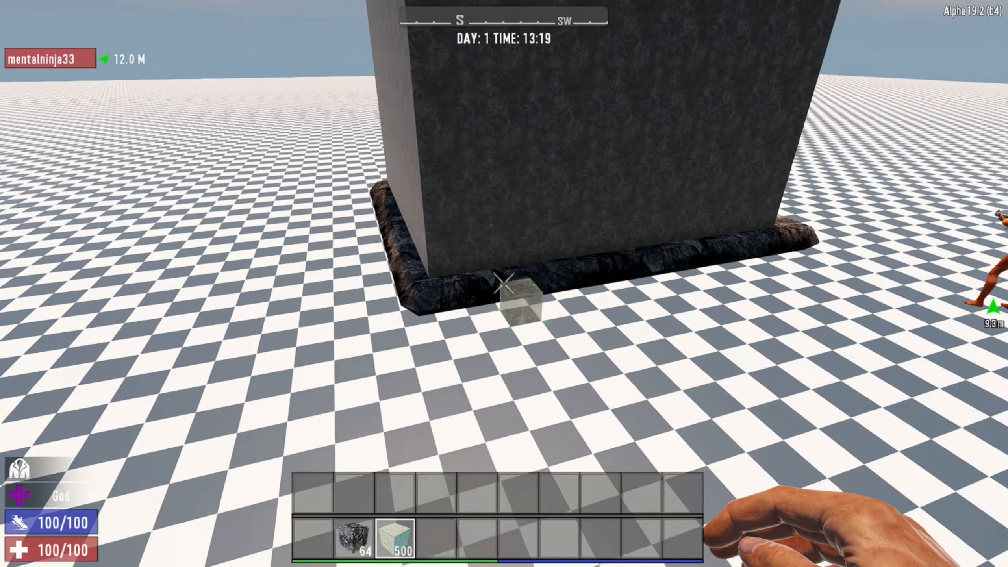
key("w")
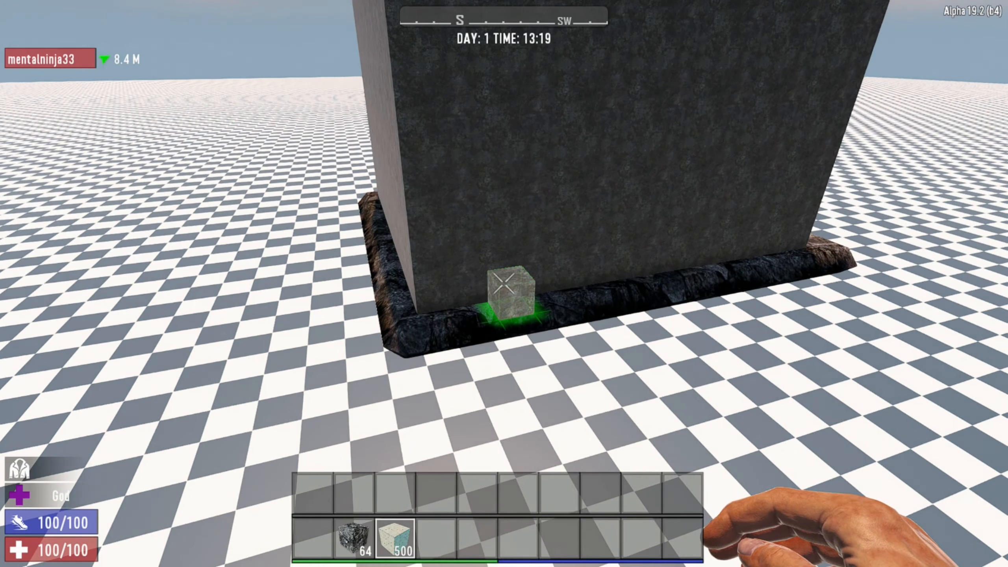
key("s")
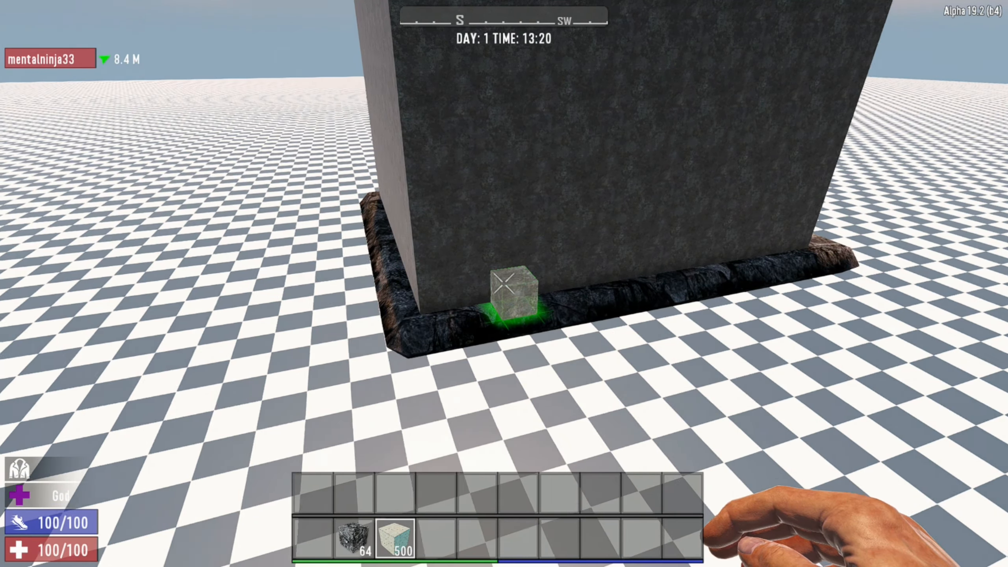
Place building blocks as a door frame three blocks wide and three high against the outer wall's base.
key("d")
right_click(504, 283)
right_click(504, 284)
right_click(504, 283)
right_click(505, 284)
right_click(504, 283)
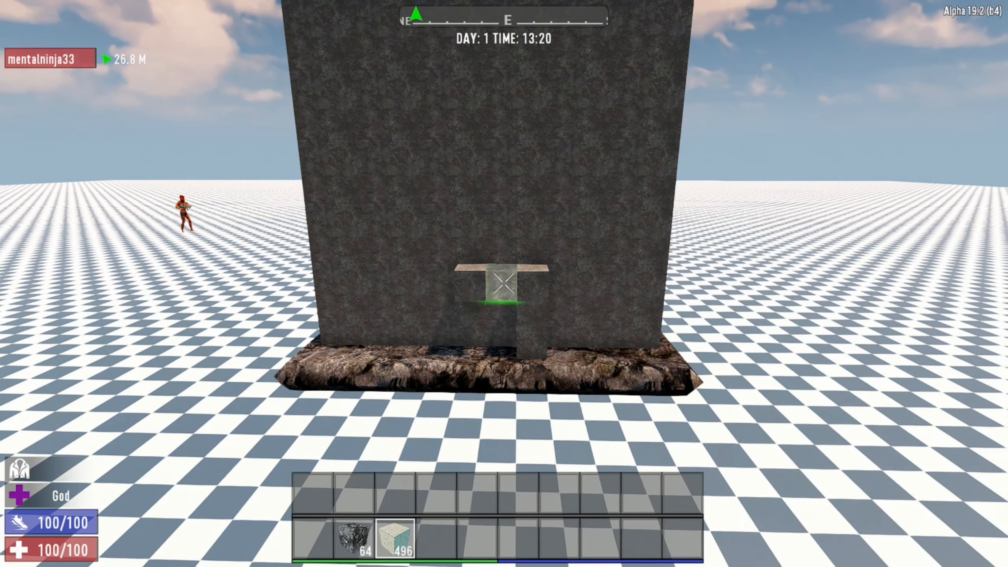
key("a")
Extend the door-frame layer with building blocks to the wall's near corner, three blocks high, leaving a one-block window opening.
right_click(504, 284)
right_click(504, 283)
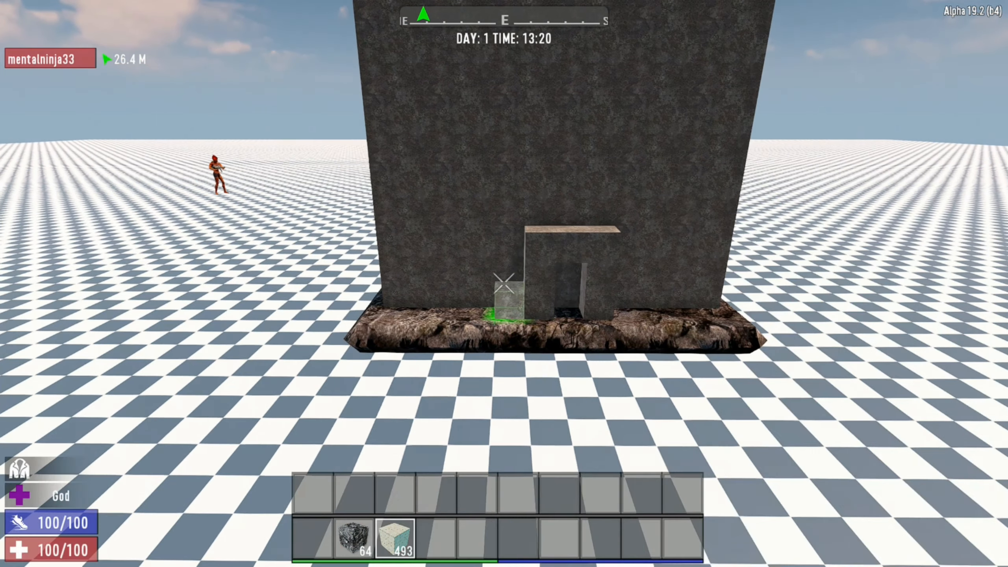
right_click(504, 283)
right_click(505, 284)
right_click(504, 284)
right_click(504, 284)
right_click(505, 283)
right_click(505, 284)
right_click(505, 284)
right_click(505, 283)
Fill the window opening and the doorway with building blocks to make the added outer layer solid.
right_click(504, 284)
right_click(504, 284)
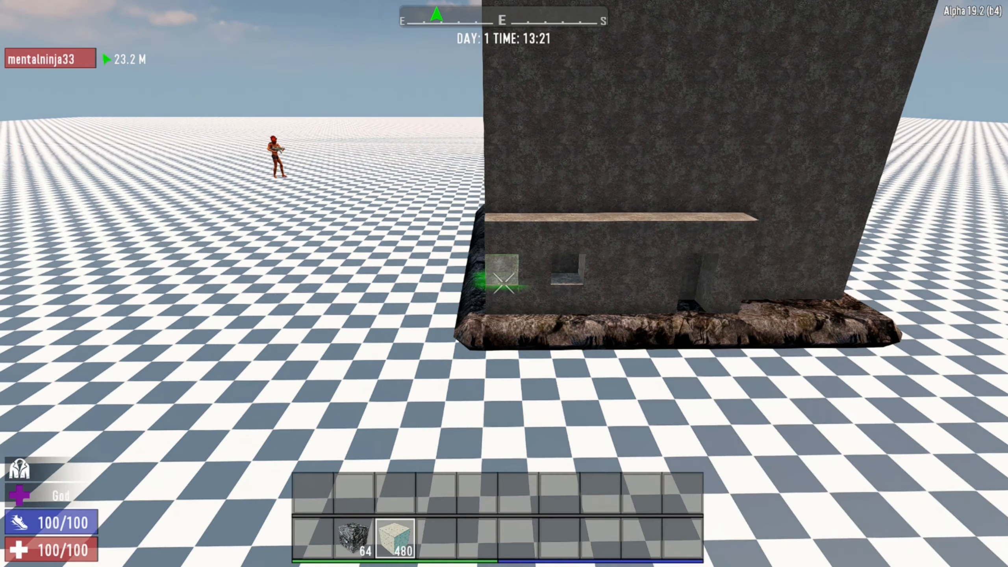
right_click(504, 284)
key("d")
right_click(504, 283)
key("d")
right_click(505, 284)
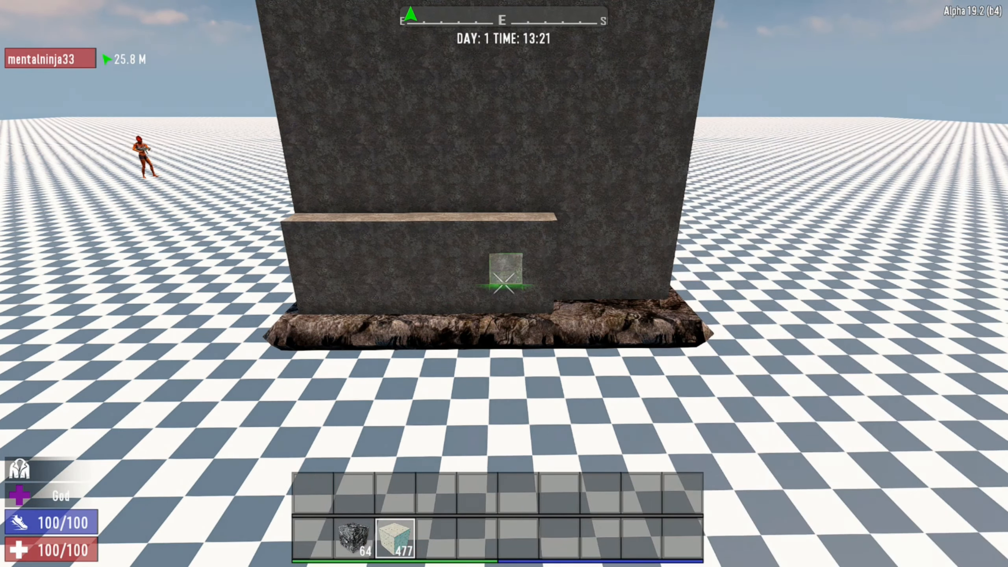
right_click(504, 283)
key("a")
key("w")
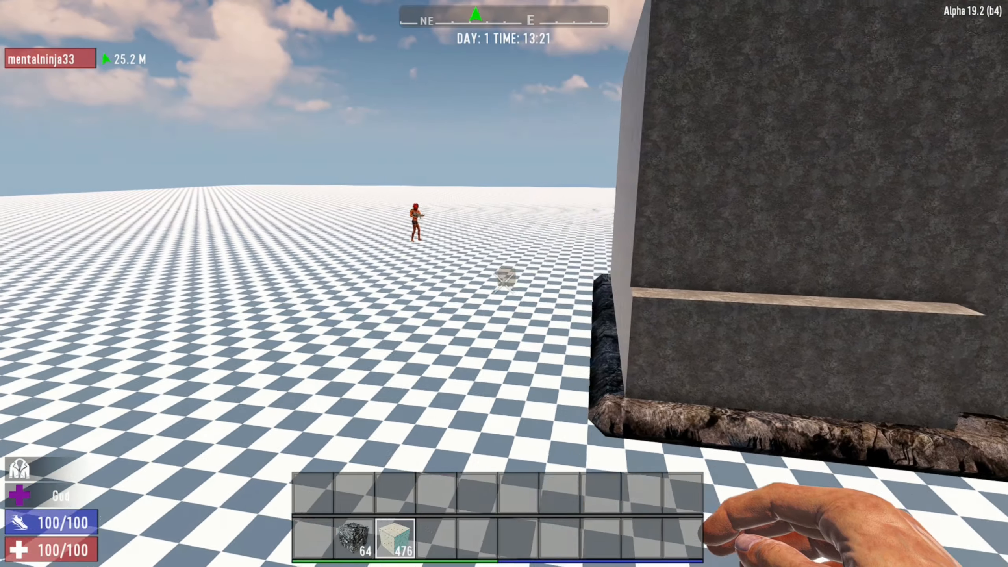
key("w")
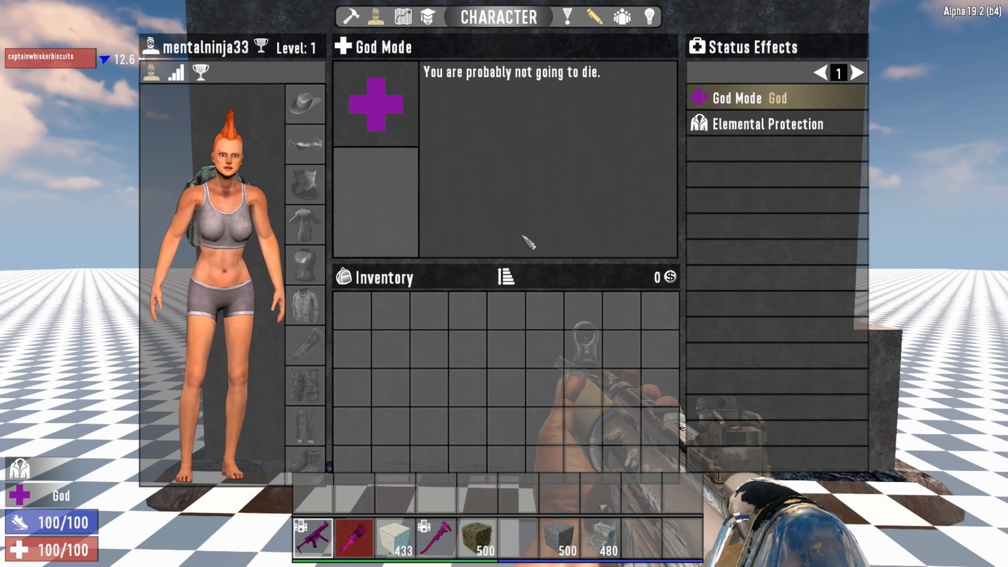
Open the creative inventory, turn on dev blocks and search the items for "dev".
left_click(647, 19)
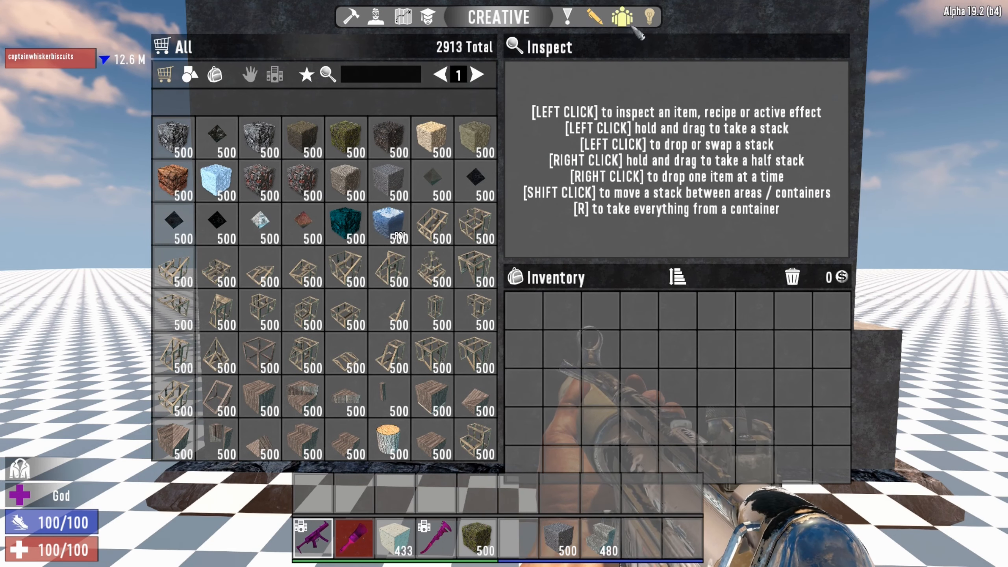
left_click(274, 76)
left_click(395, 79)
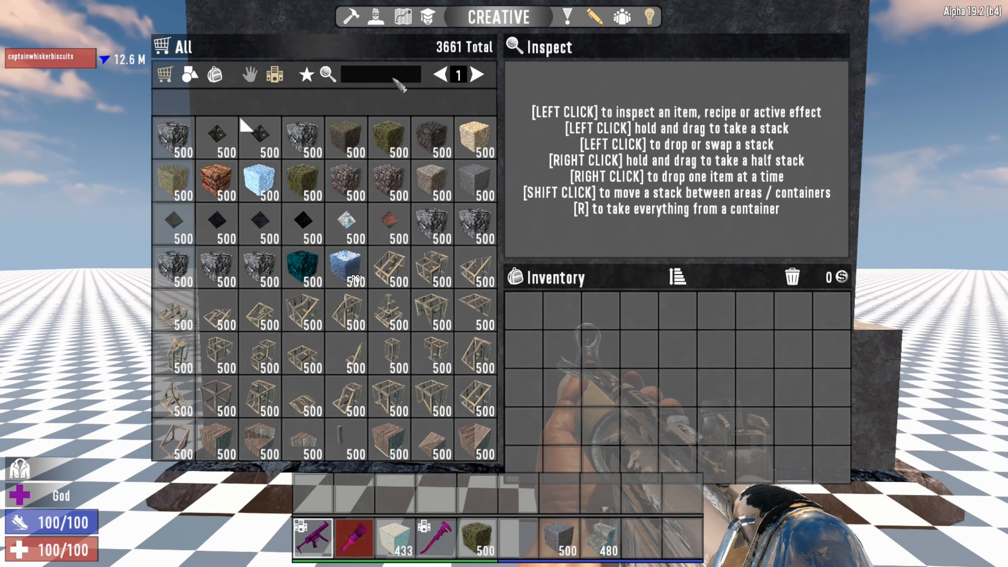
type("dev")
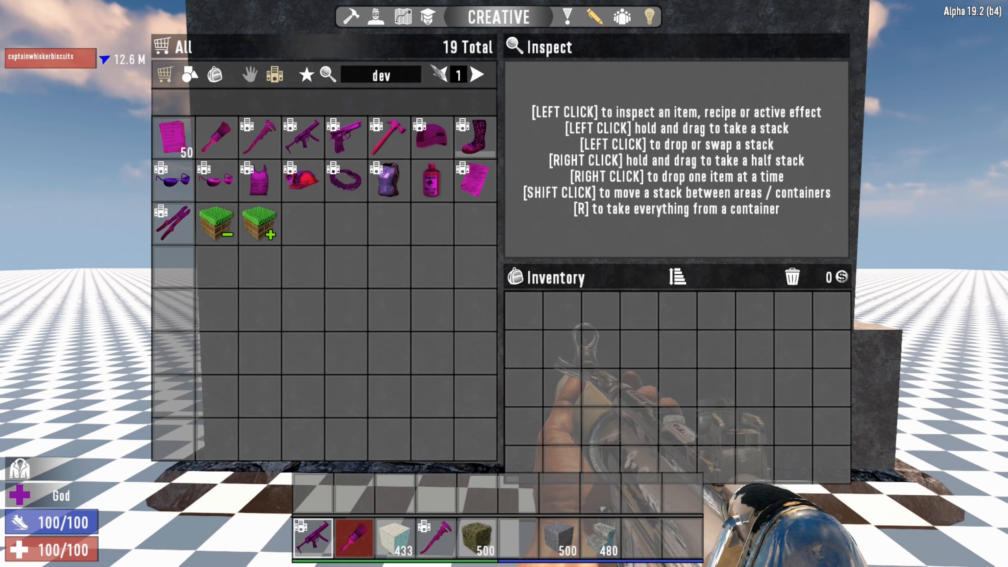
Clear the item search, browse the pages of the full creative block list, and close the inventory.
left_click(394, 80)
key("BackSpace")
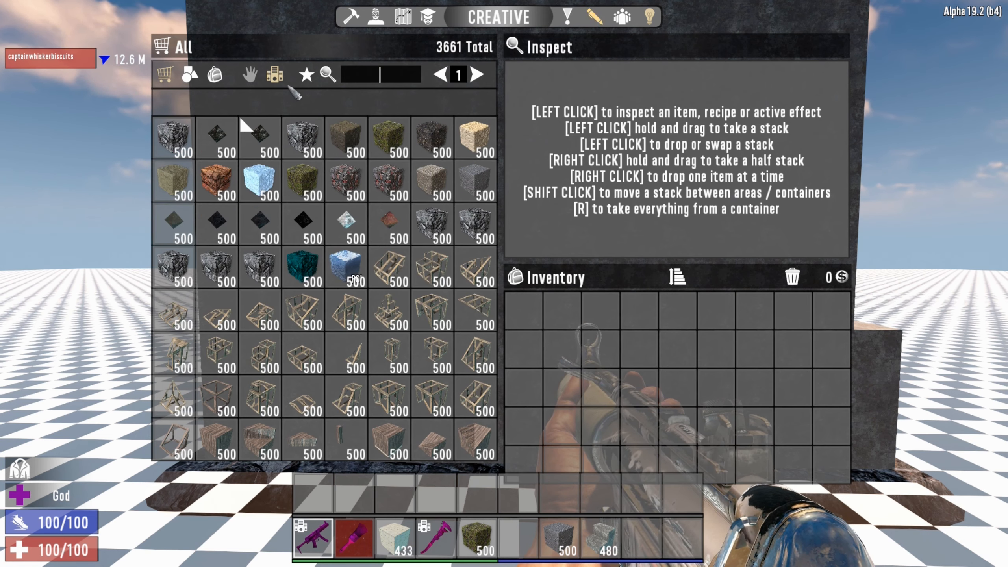
scroll(421, 310, "down", 3)
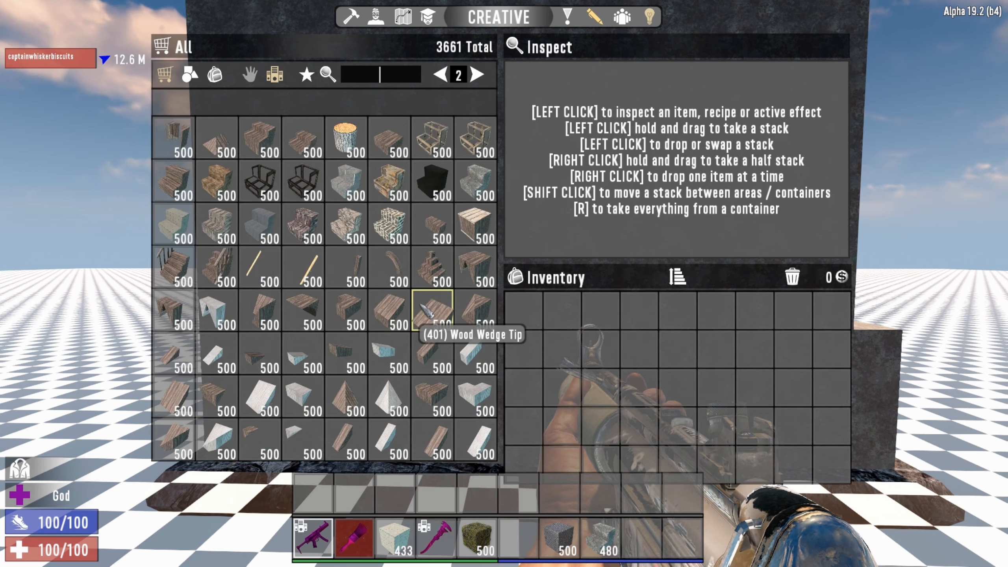
scroll(428, 314, "down", 3)
scroll(420, 309, "down", 8)
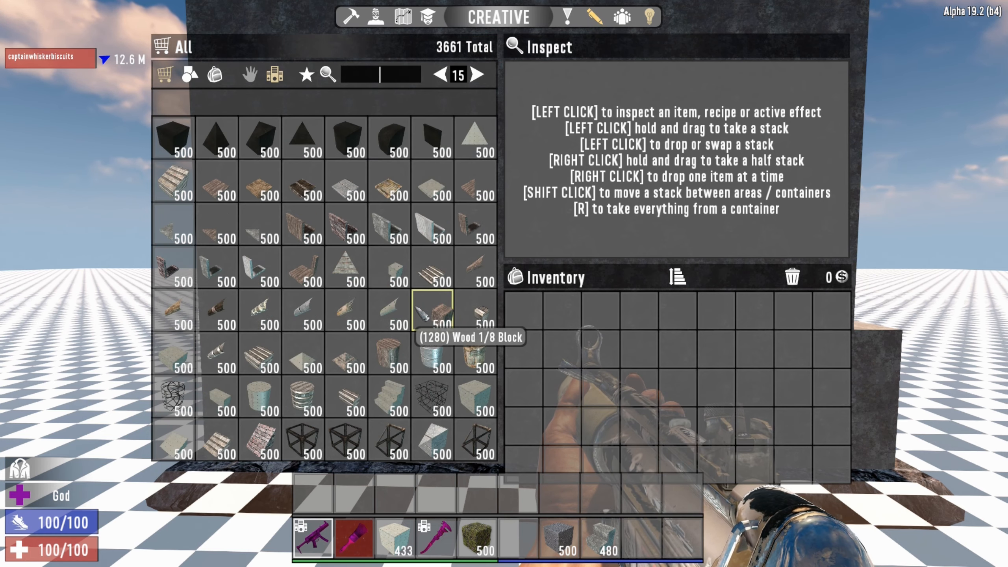
scroll(369, 334, "up", 7)
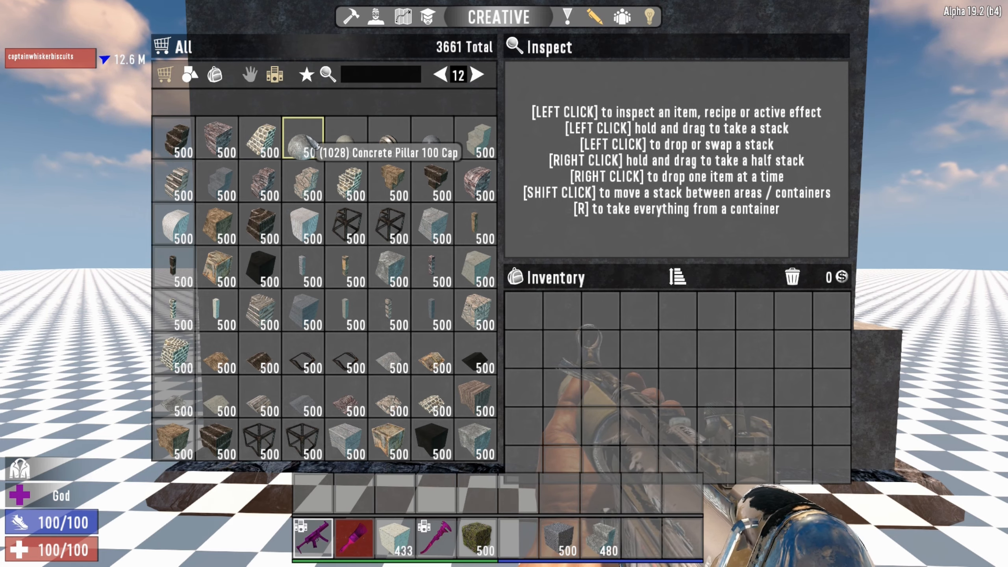
key("Escape")
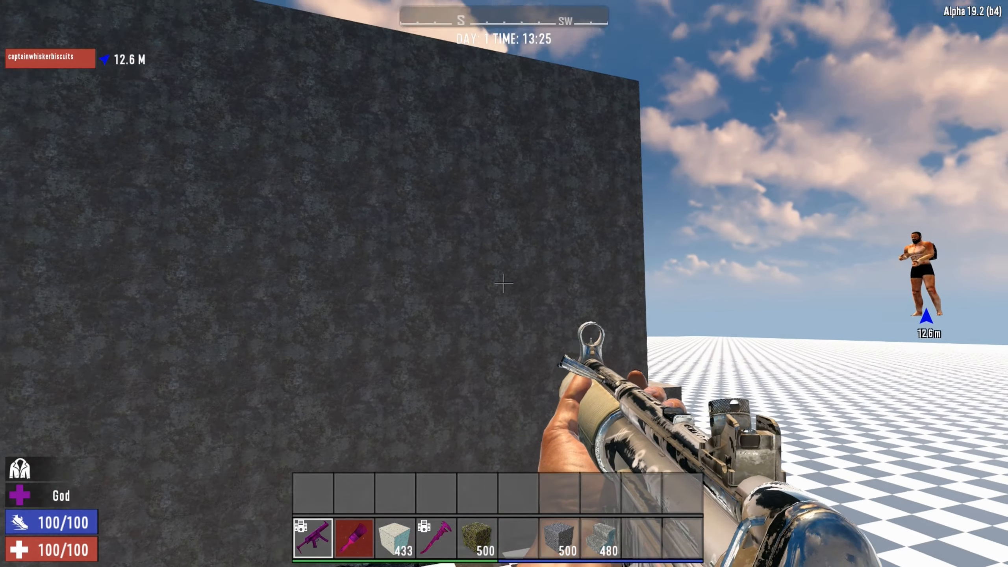